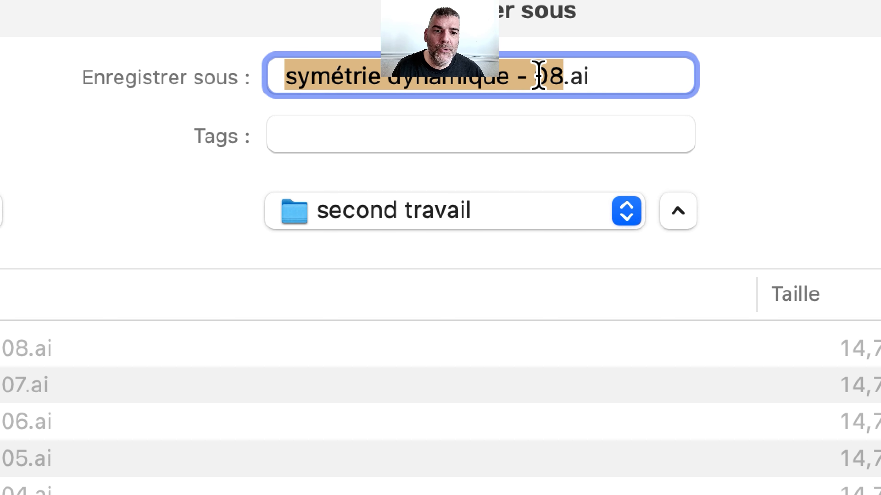
Insert "SANS MIROIR DYNAMIQUE " before the number 08 in the new file name.
left_click(539, 76)
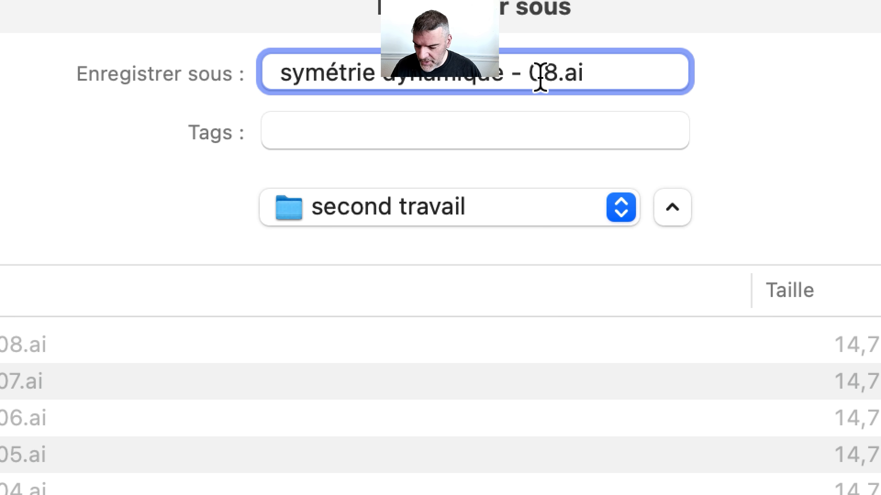
key("Caps_Lock")
type("SANS MIR")
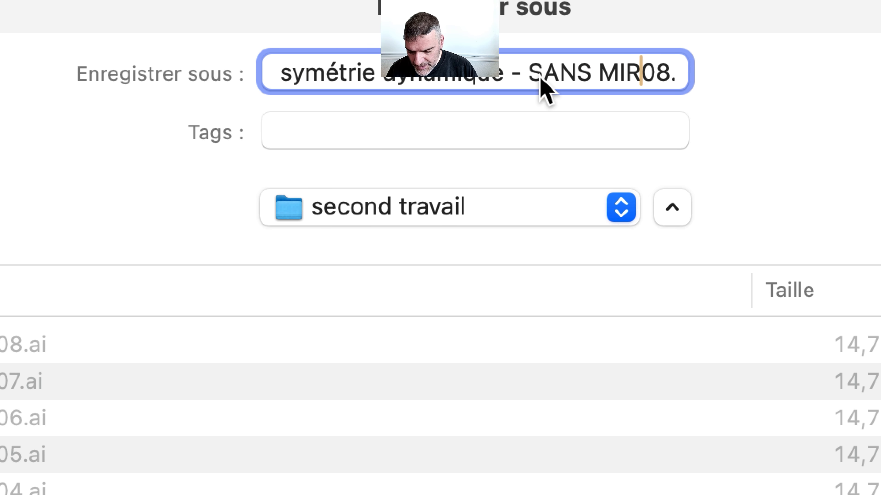
type("OIR DYNAML")
key("Caps_Lock")
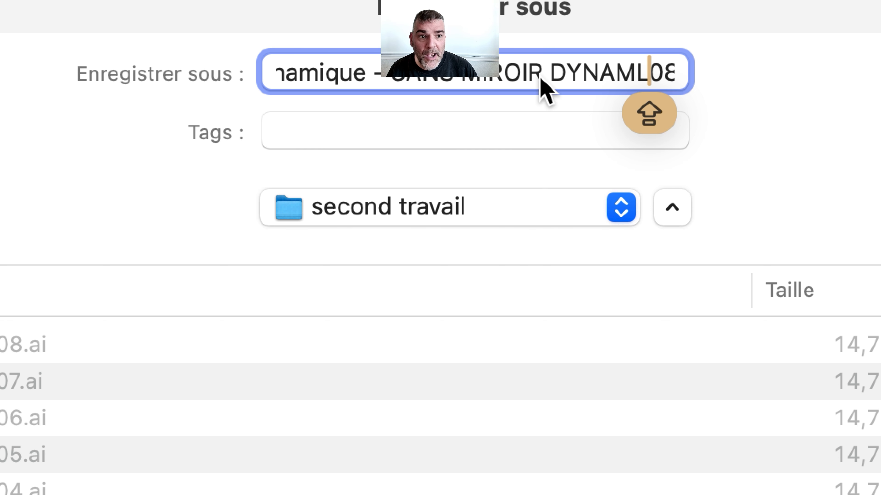
key("BackSpace")
key("Caps_Lock")
type("IQUE 08.a")
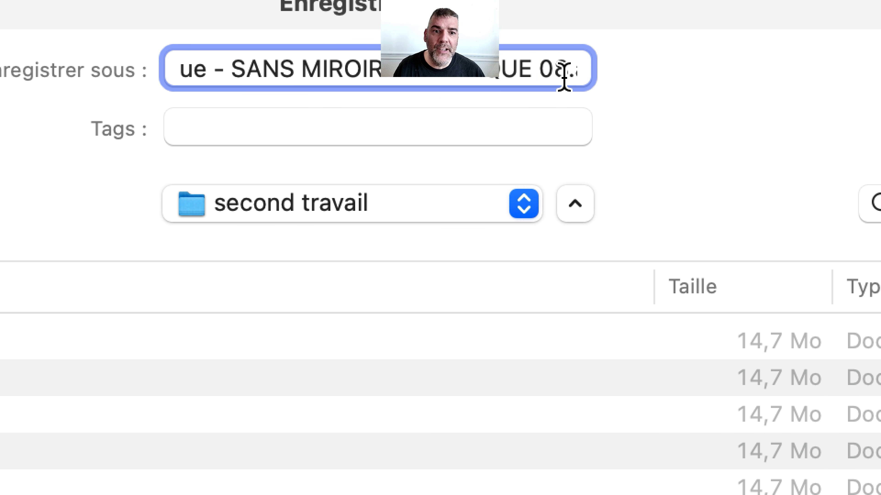
Change the file name's number to 09 and save the Illustrator document in the second travail folder.
left_click_drag(564, 77, 555, 75)
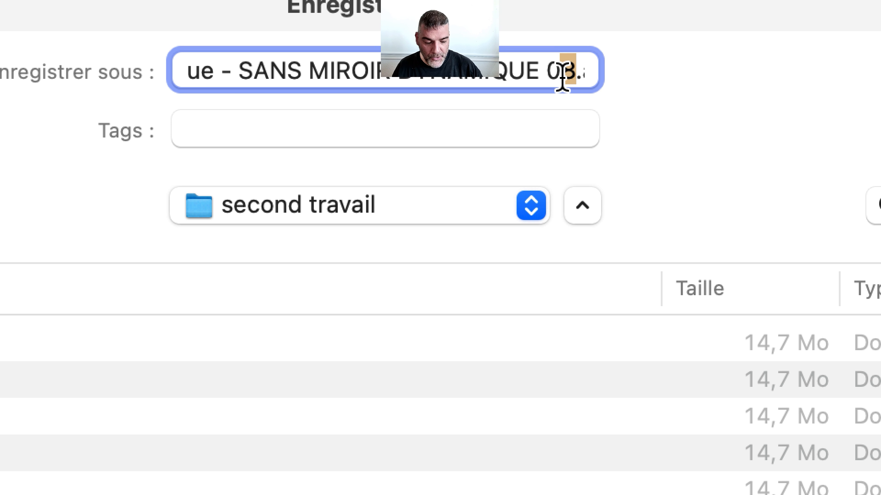
type("9")
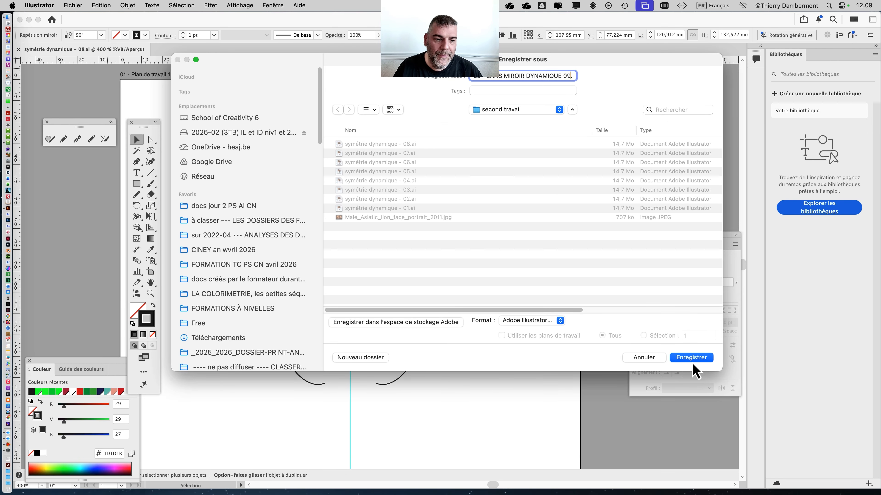
left_click(685, 357)
left_click(573, 361)
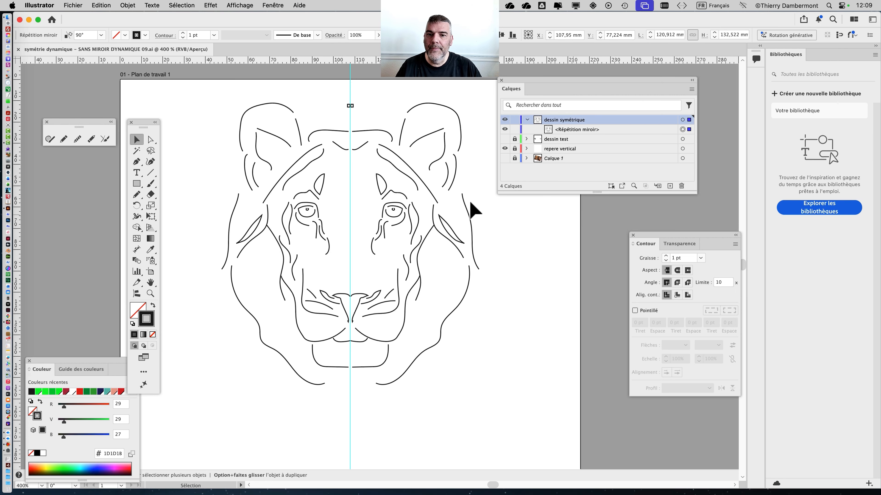
Rearrange the floating layers list, pencil tool group and main tool palette to clear space around the lion drawing.
left_click(202, 131)
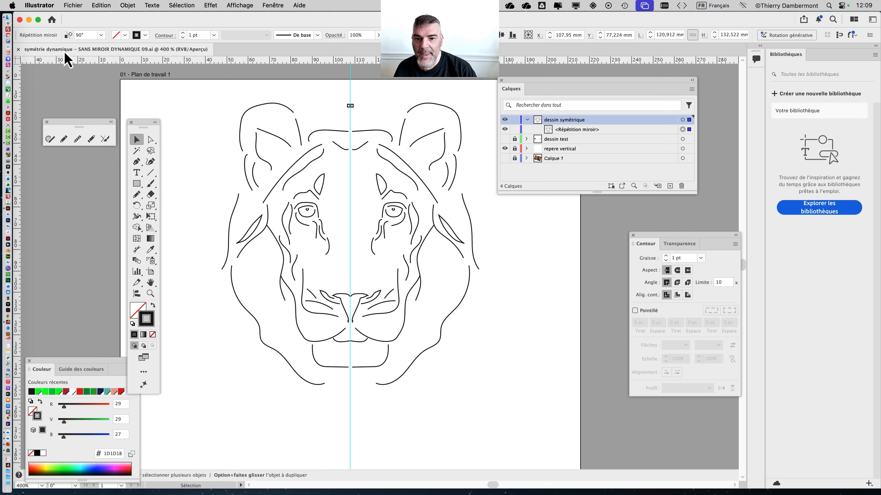
left_click_drag(517, 83, 555, 81)
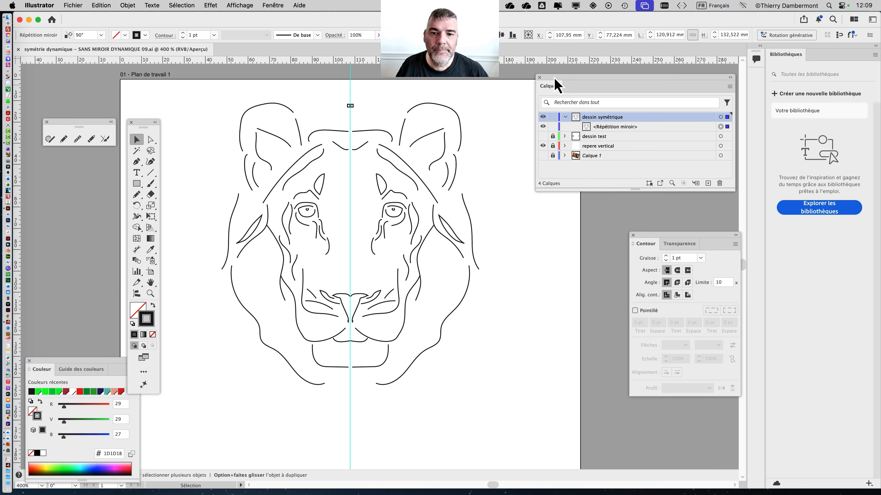
mouse_move(73, 130)
left_mouse_down()
mouse_move(115, 157)
mouse_move(223, 398)
left_mouse_up()
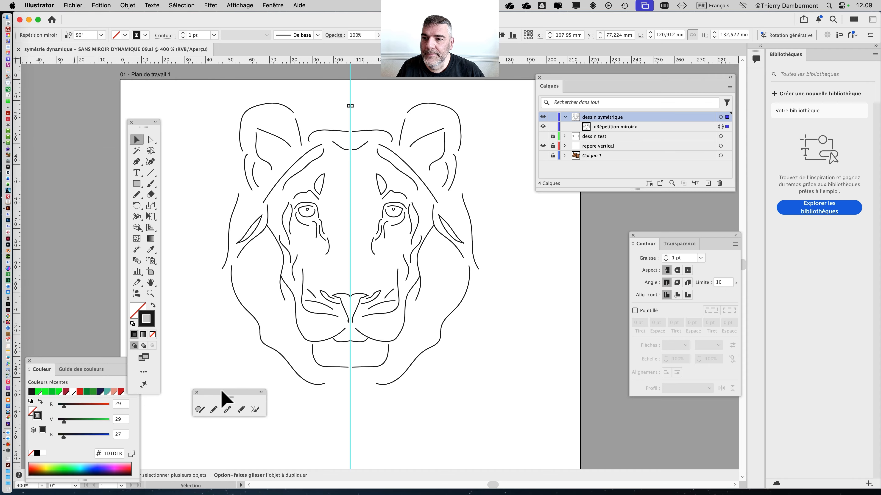
left_click_drag(138, 132, 78, 107)
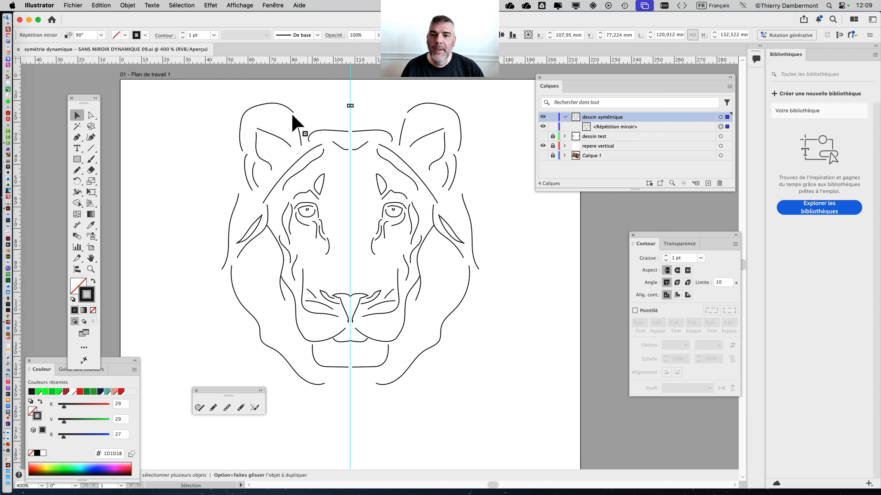
Release the mirror repeat on the lion drawing into ordinary editable paths.
left_click(290, 112)
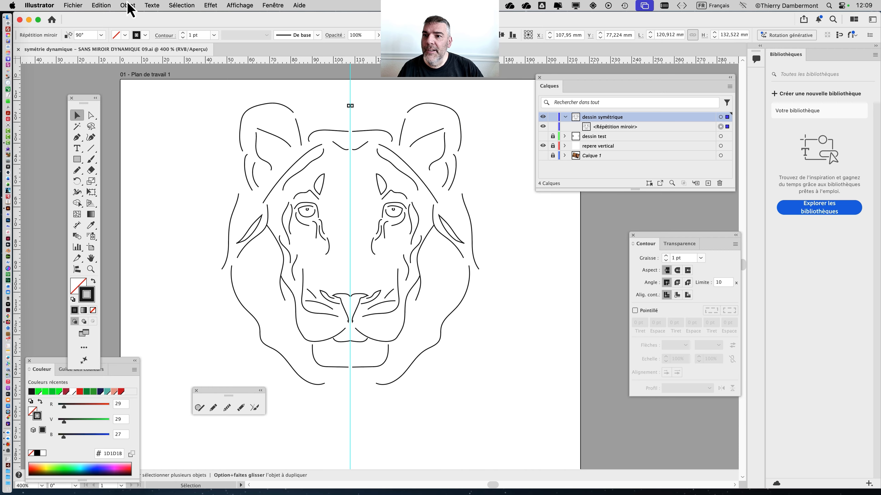
left_click(129, 6)
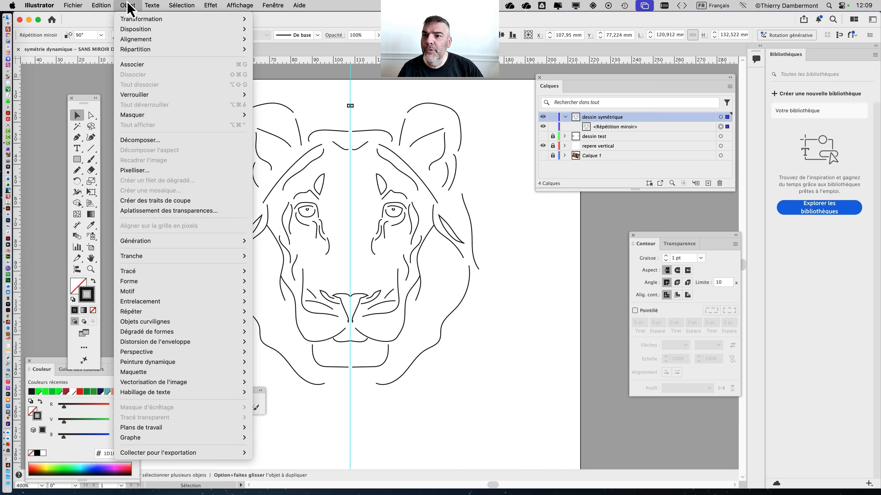
mouse_move(163, 312)
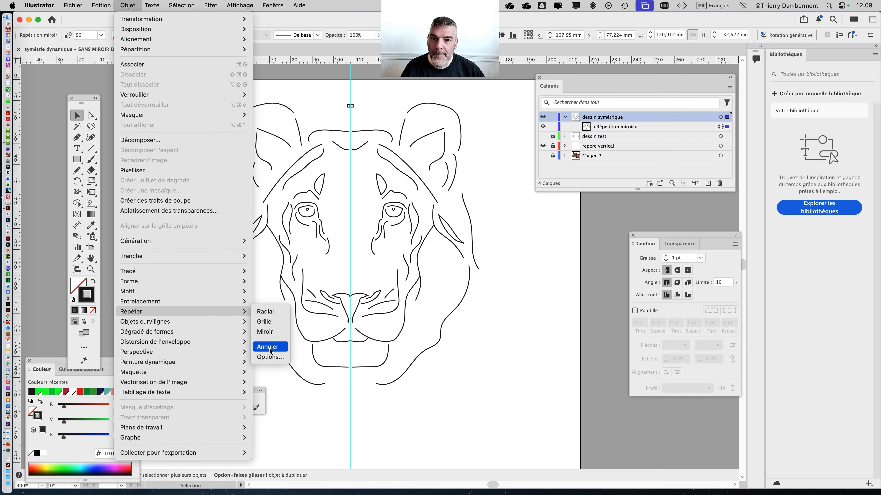
left_click(270, 347)
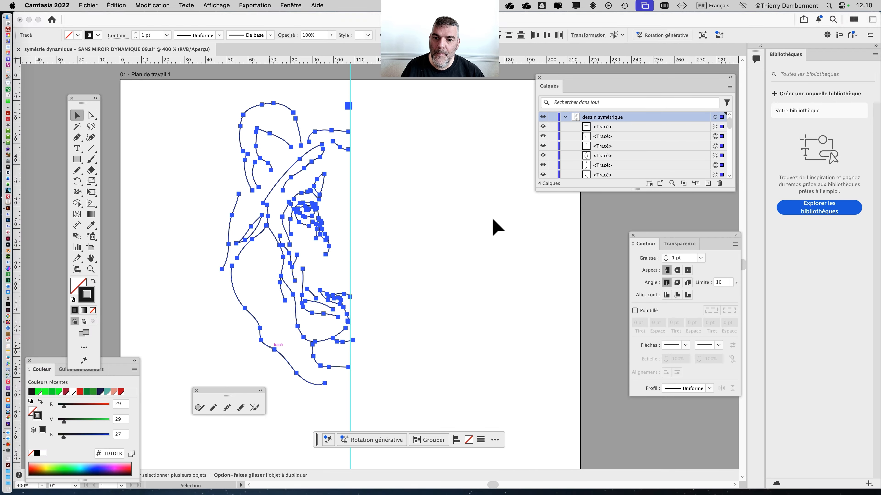
Select all paths of the half lion face and store the selection as Sélection 1.
left_click(225, 130)
mouse_move(164, 95)
left_mouse_down()
mouse_move(338, 244)
mouse_move(421, 411)
left_mouse_up()
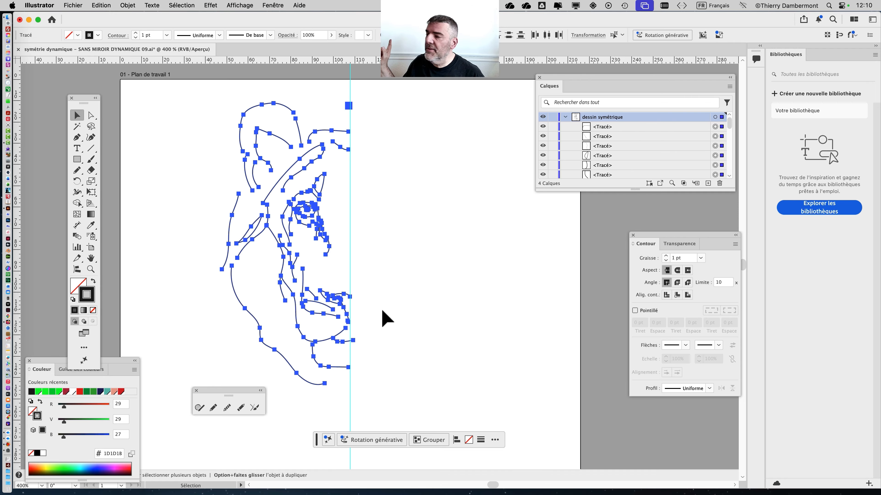
left_click(187, 5)
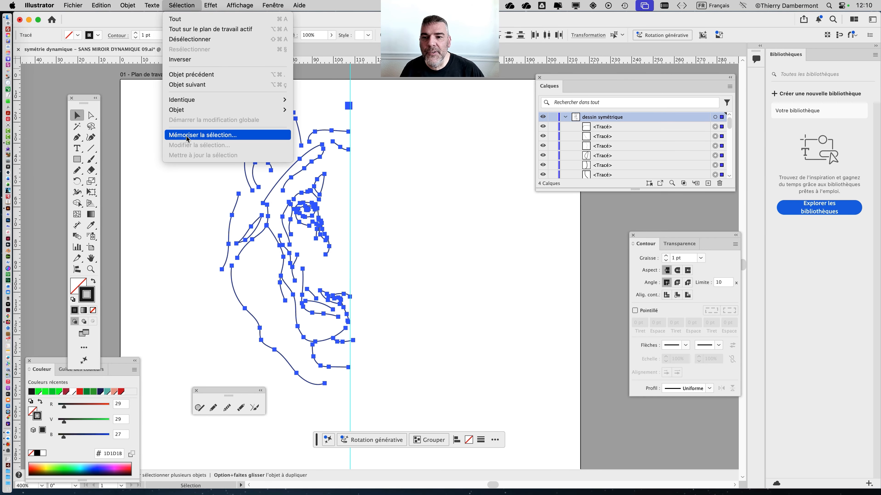
left_click(186, 139)
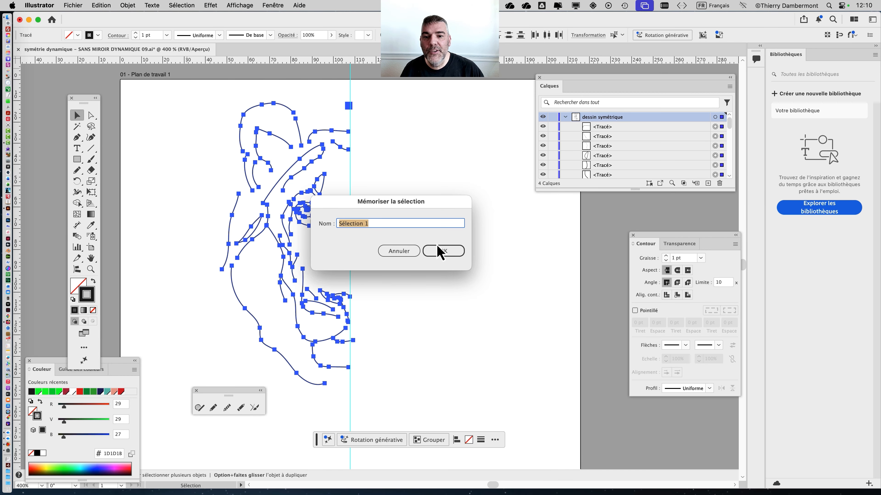
left_click(442, 255)
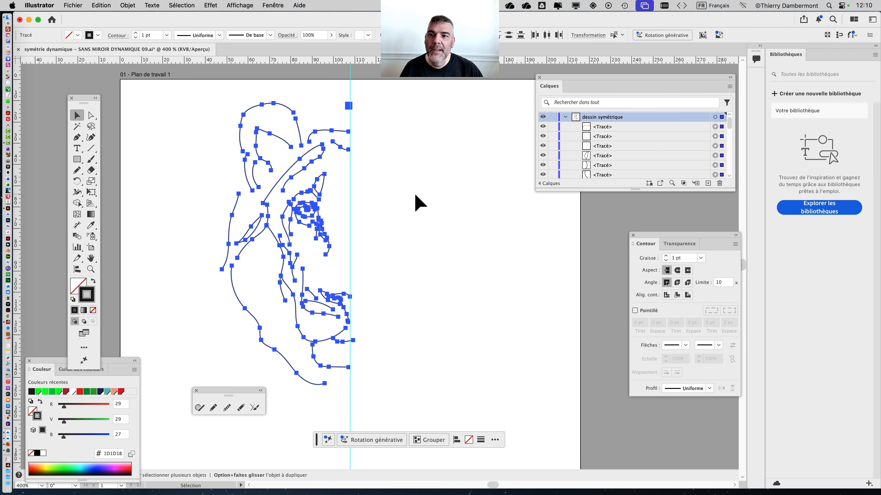
Test recalling the stored Sélection 1 after deselecting the half lion face, and leave the paths deselected.
left_click(181, 5)
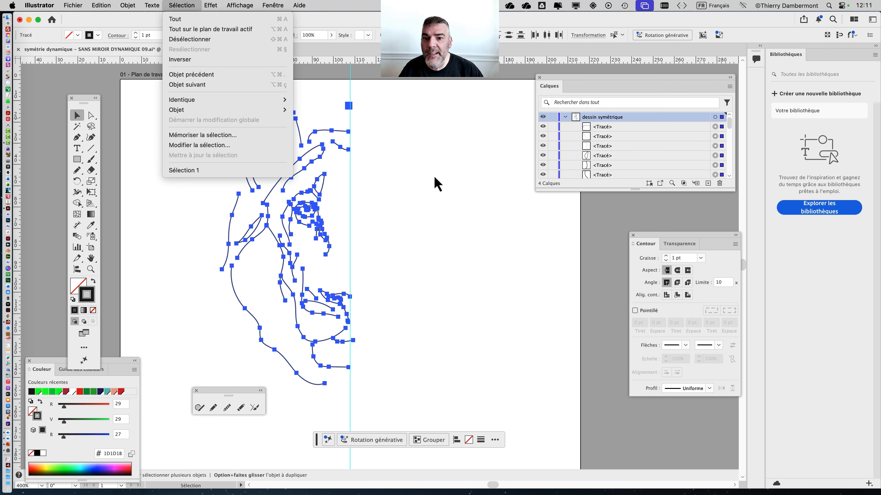
left_click(395, 184)
left_click(388, 186)
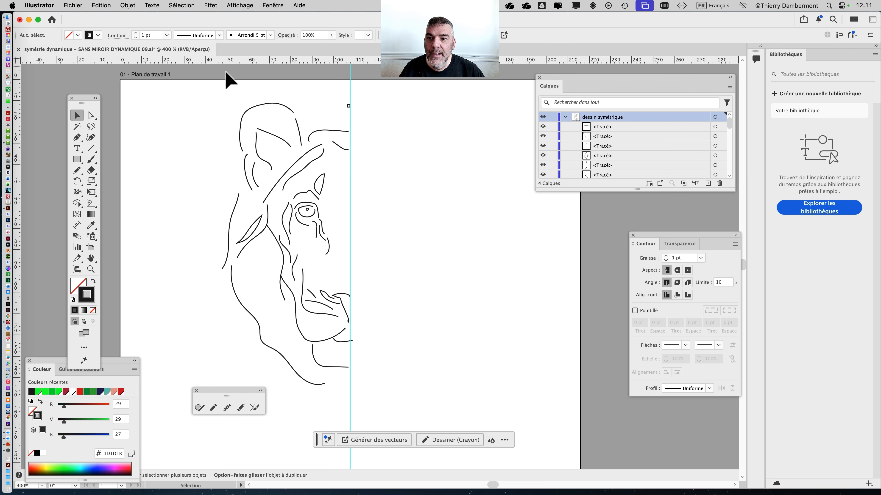
left_click(173, 5)
left_click(192, 175)
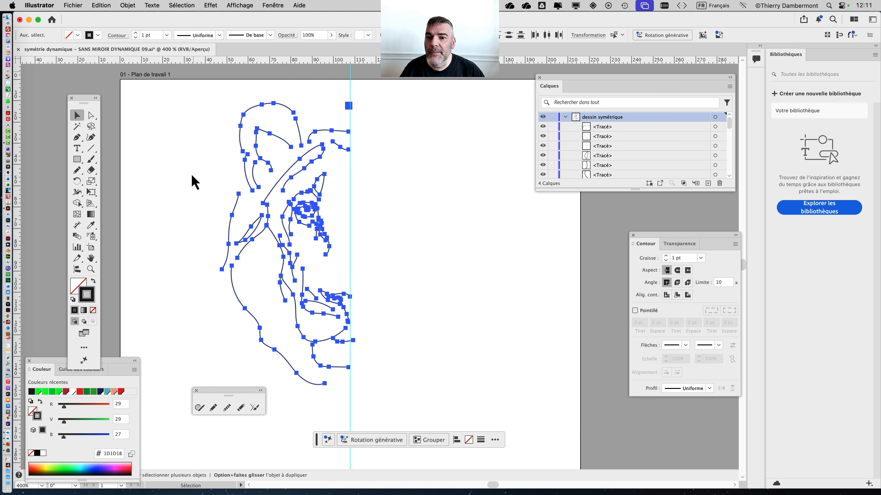
left_click(196, 152)
left_click(188, 6)
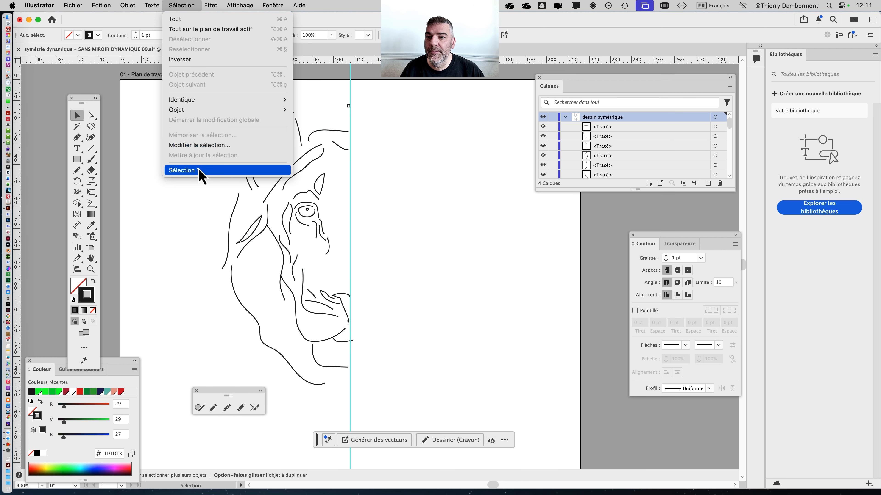
left_click(243, 170)
left_click(385, 183)
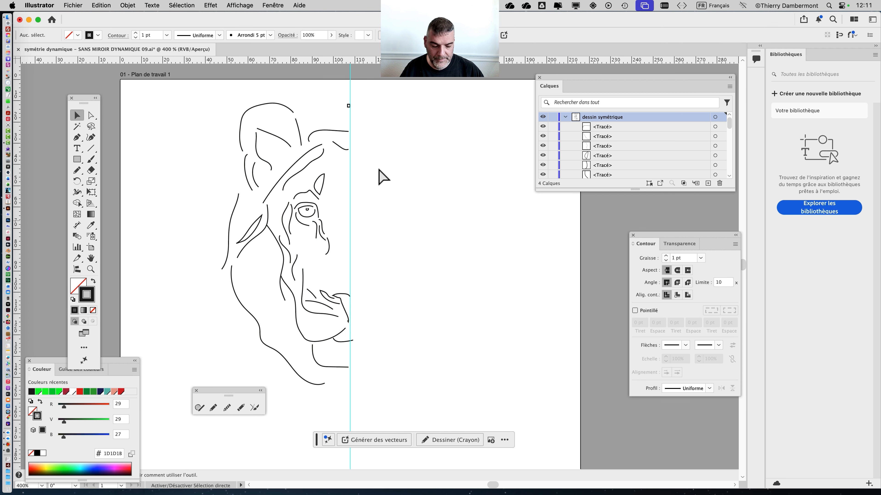
Select the whole half lion face and create a mirrored copy of it across the vertical axis.
left_click_drag(183, 106, 417, 412)
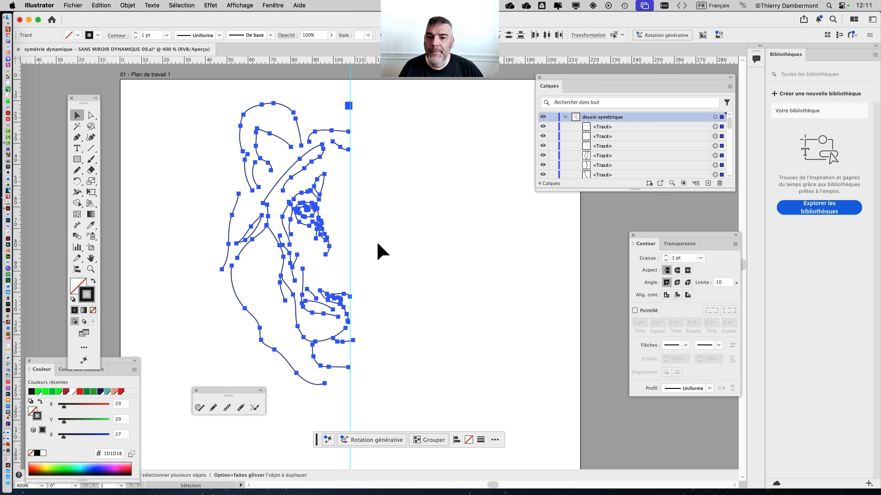
left_click(132, 5)
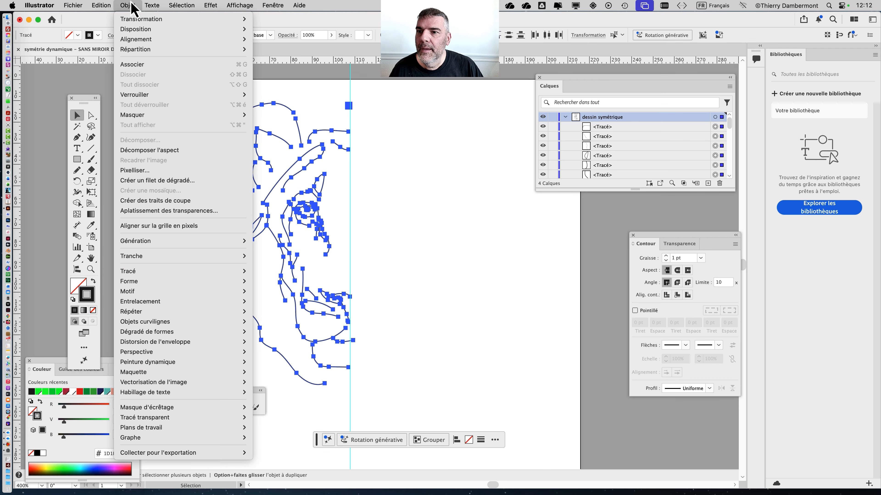
mouse_move(136, 20)
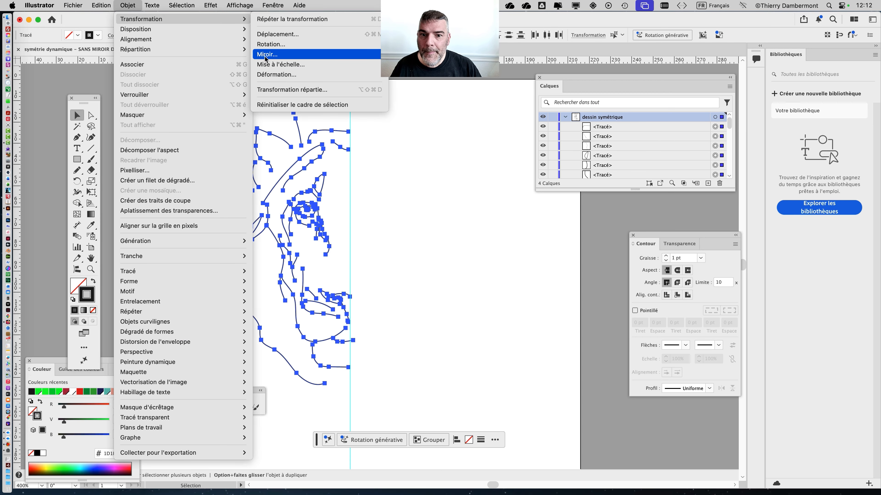
left_click(266, 55)
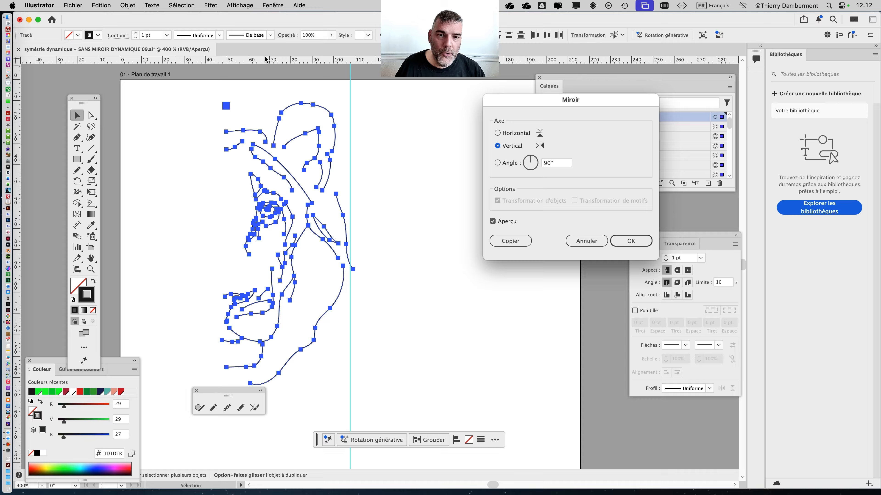
left_click_drag(593, 101, 492, 83)
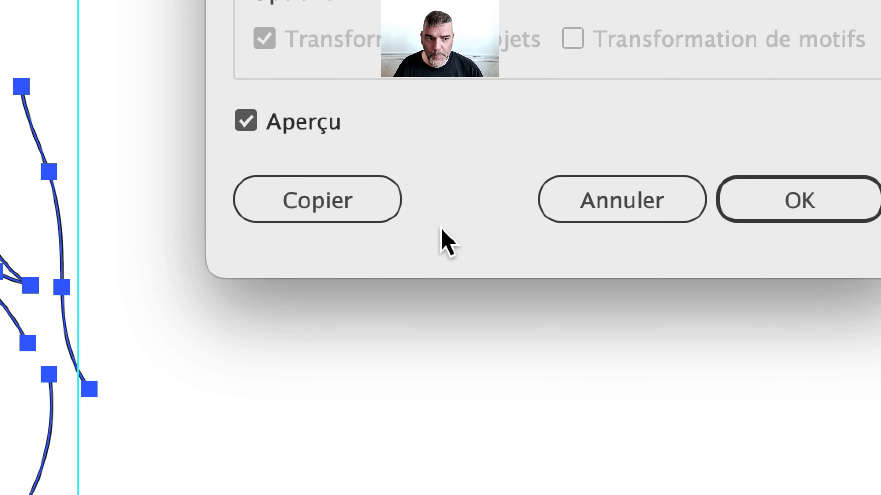
left_click(376, 215)
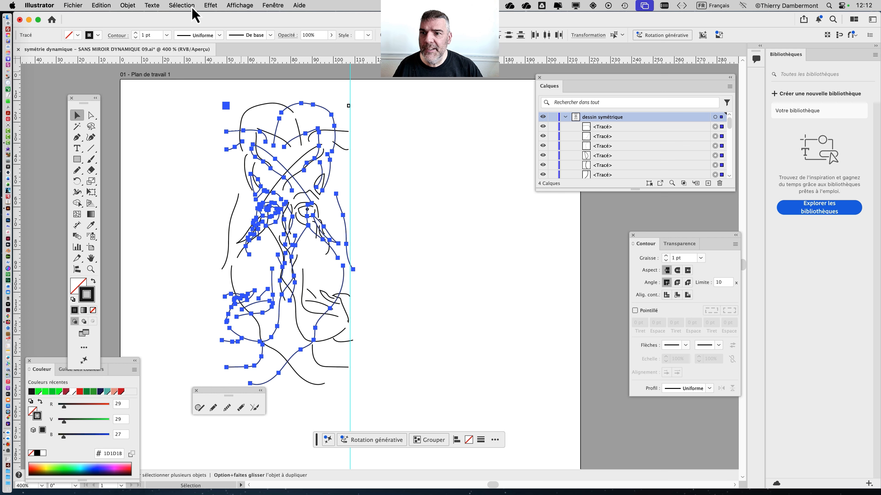
Store the selected mirrored copy of the half face as a second saved selection.
left_click(189, 6)
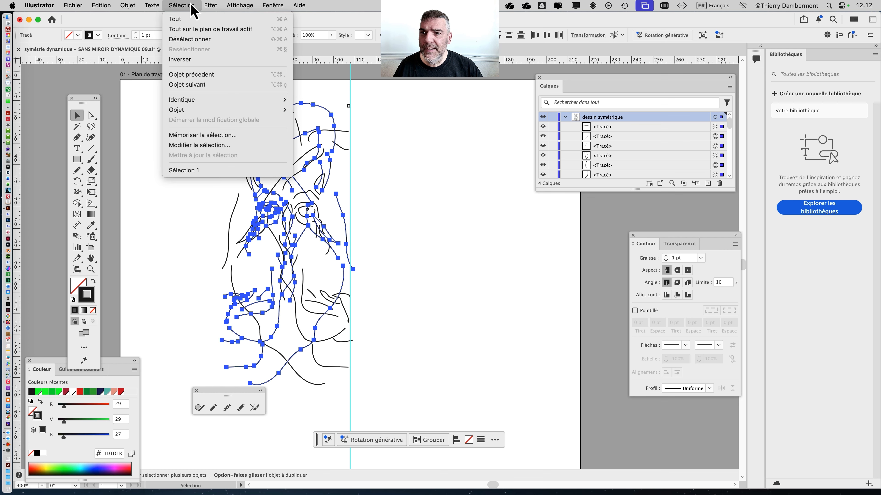
left_click(208, 136)
left_click(460, 255)
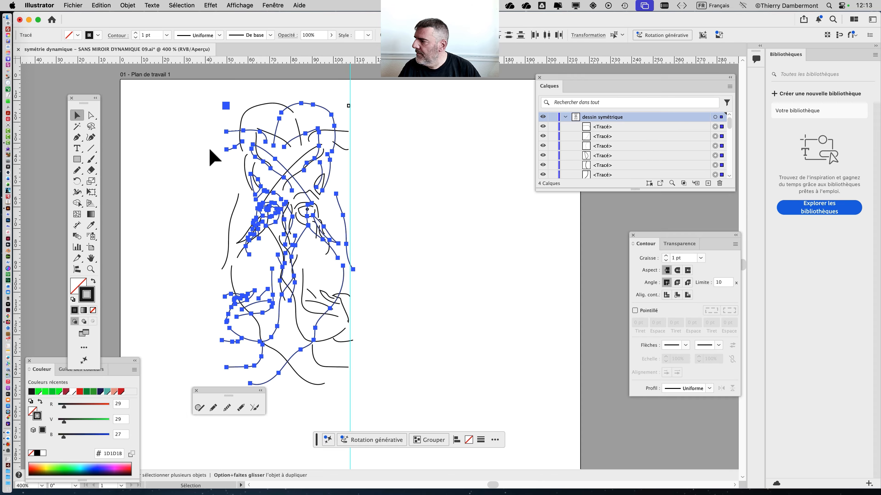
Examine the overlapping original and mirrored paths closely around the lion's eyes.
key("space")
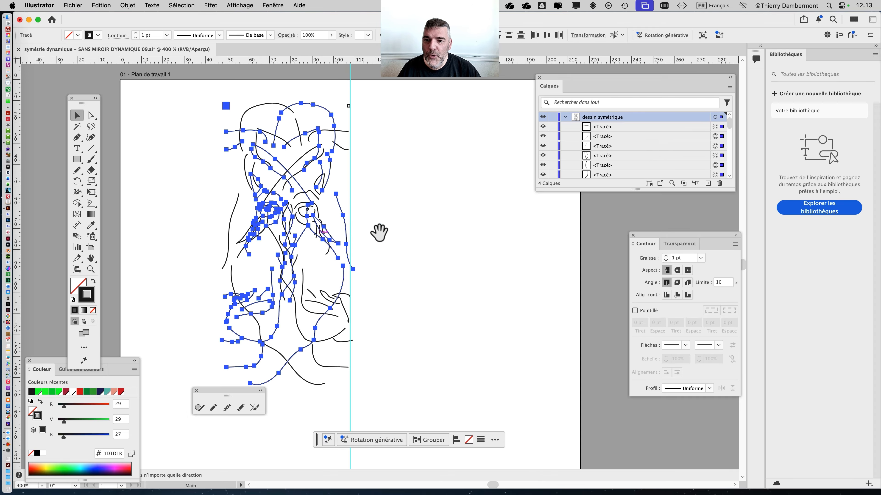
left_click_drag(418, 232, 489, 235)
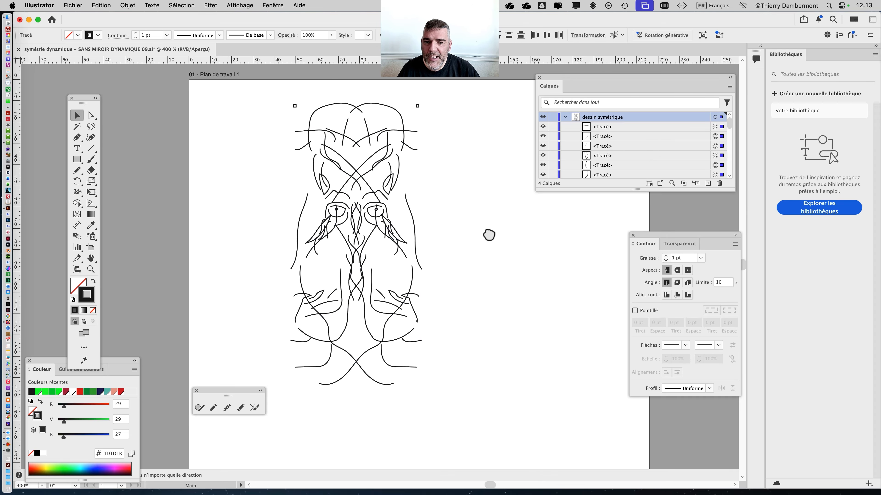
left_click(386, 209)
scroll(386, 209, "up", 5)
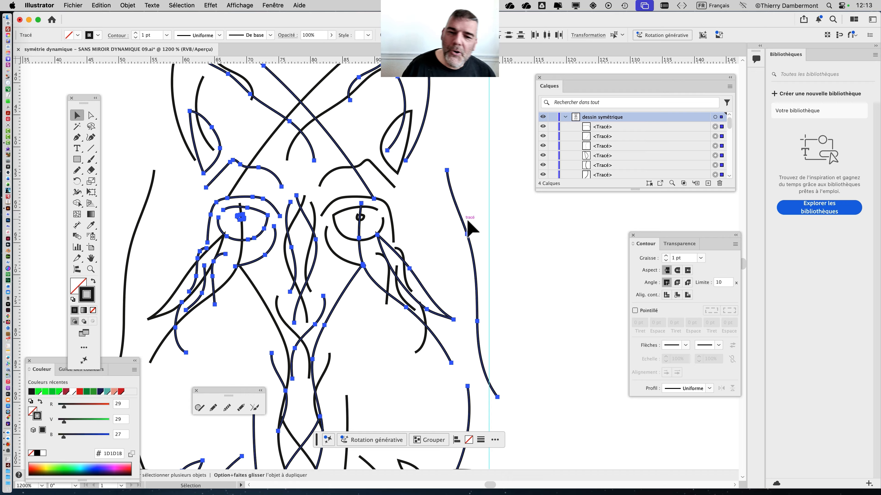
Clear the current selection and recall the stored Sélection 2 to reselect only the mirrored half of the lion face.
scroll(468, 228, "down", 5)
left_click(305, 201)
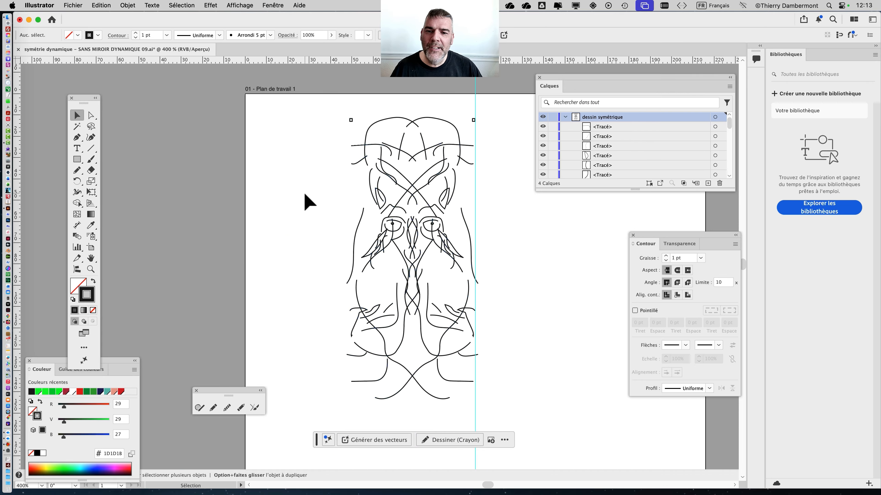
left_click_drag(305, 190, 219, 186)
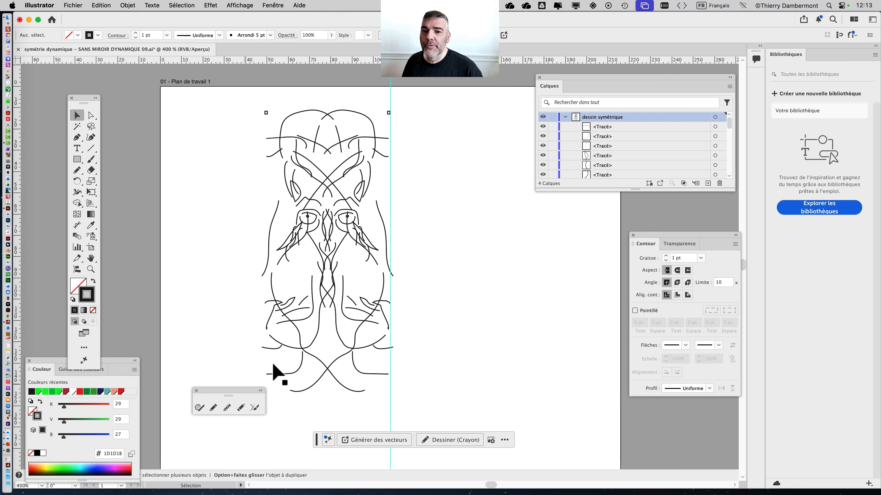
left_click(181, 6)
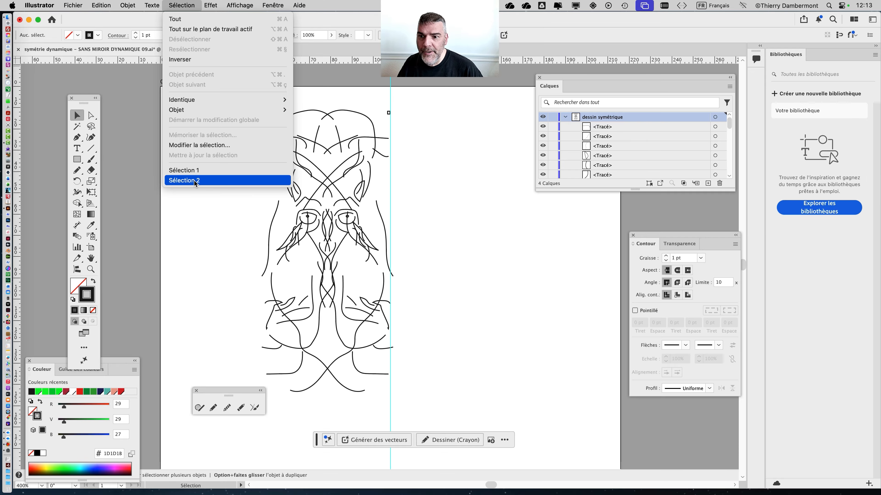
left_click(194, 180)
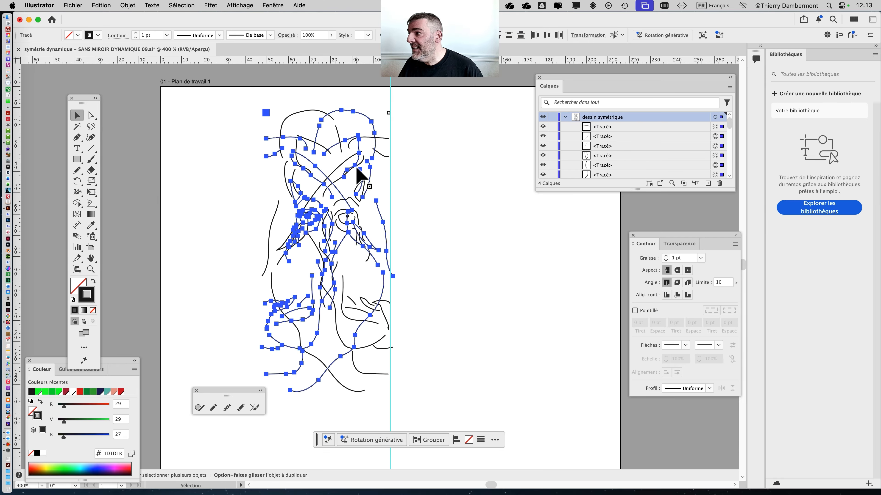
Move the mirrored half horizontally across the vertical guide until its inner edge meets the original half along the guide.
key("super+alt")
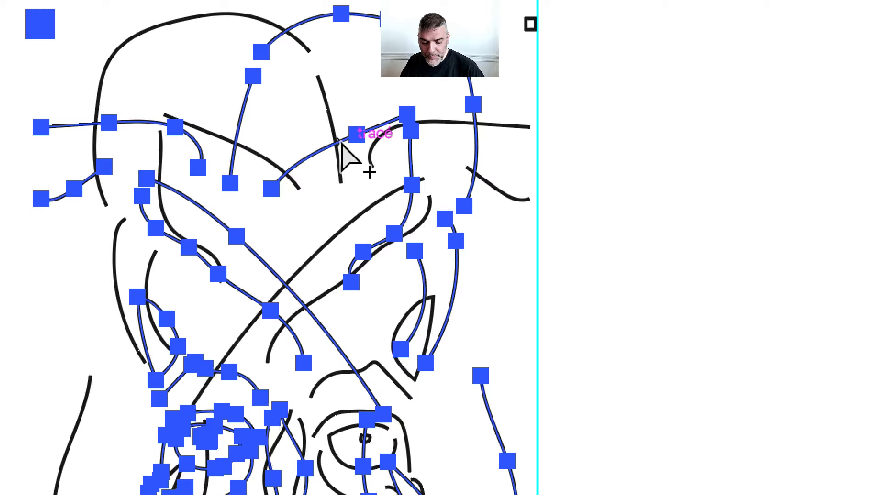
left_click(332, 121, "shift")
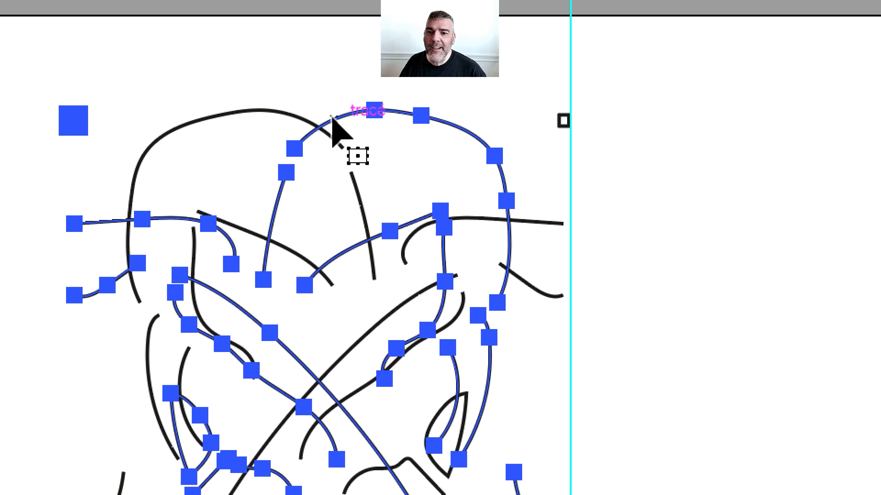
left_click_drag(331, 117, 647, 119)
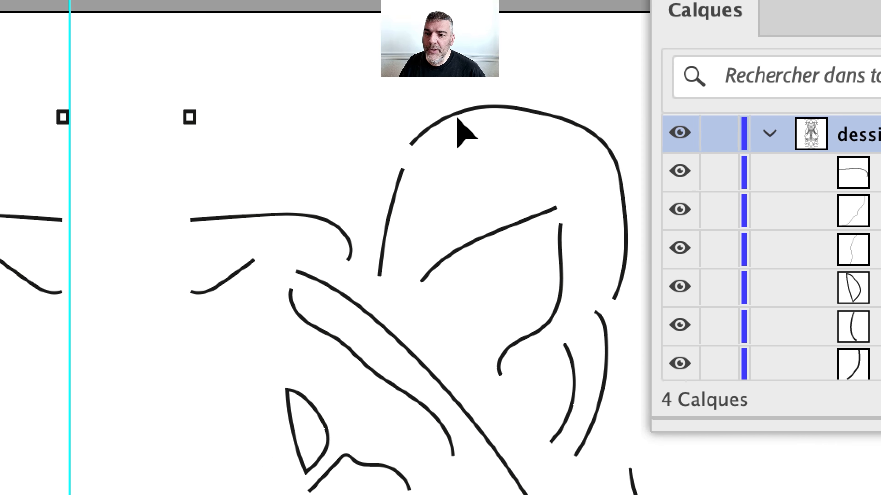
mouse_move(458, 118)
left_mouse_down()
mouse_move(319, 116)
mouse_move(471, 117)
mouse_move(152, 118)
left_mouse_up()
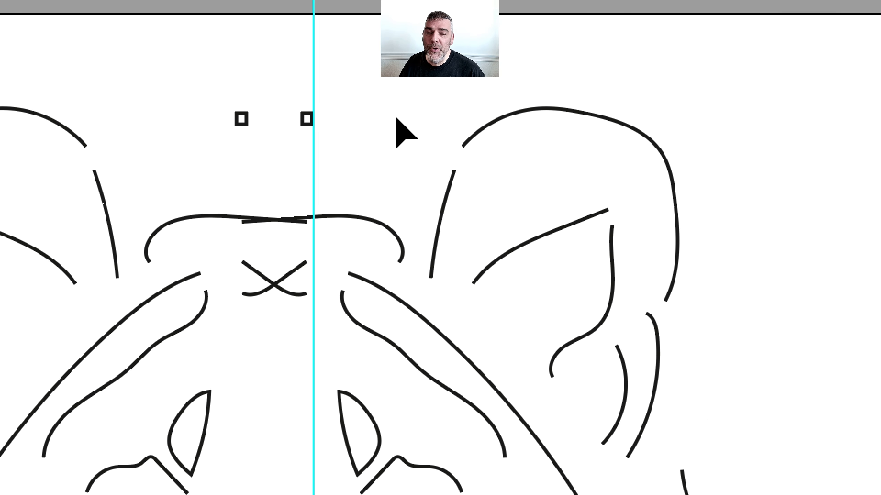
mouse_move(396, 118)
left_mouse_down()
mouse_move(294, 122)
mouse_move(456, 130)
mouse_move(444, 119)
mouse_move(383, 121)
mouse_move(431, 120)
left_mouse_up()
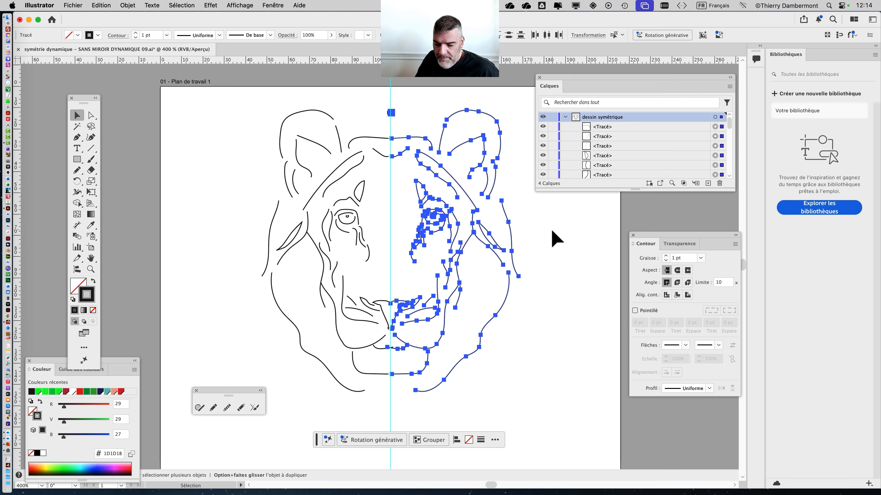
Save the document under a new name ending in "SANS MIROIR DYNAMIQUE 10" in the second travail folder and deselect the paths.
left_click(78, 5)
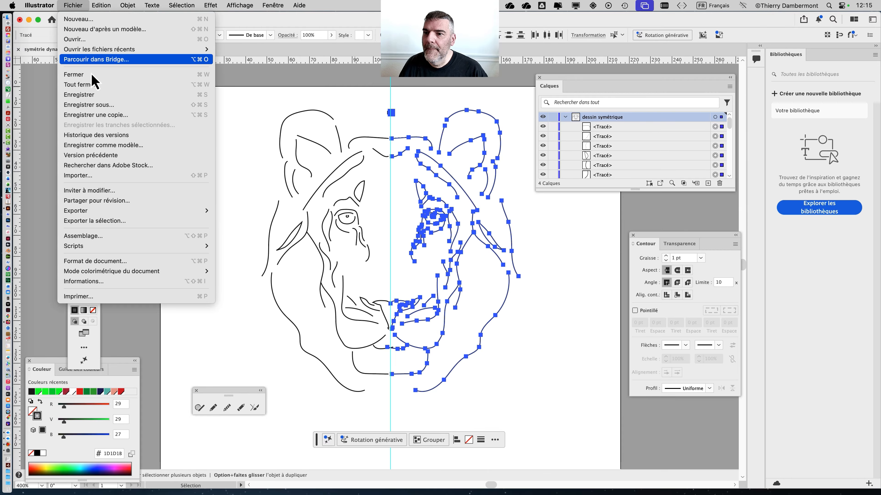
left_click(99, 106)
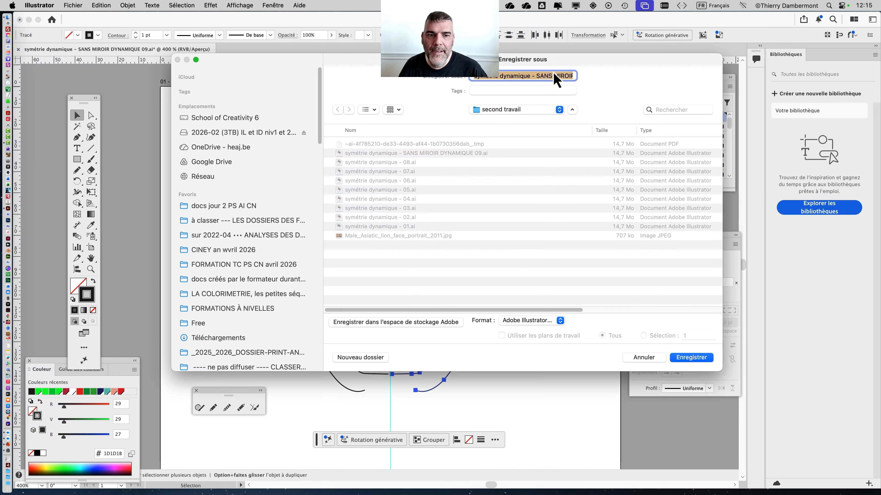
left_click(557, 77)
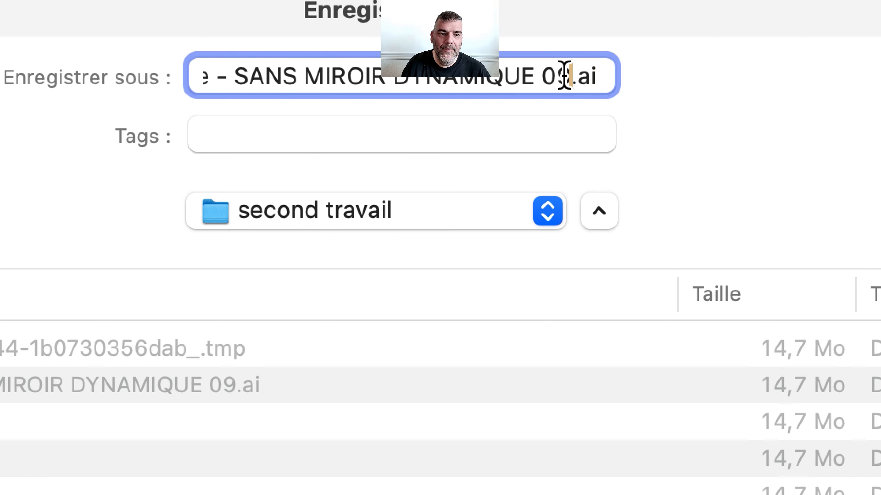
key("BackSpace")
key("BackSpace")
type("10")
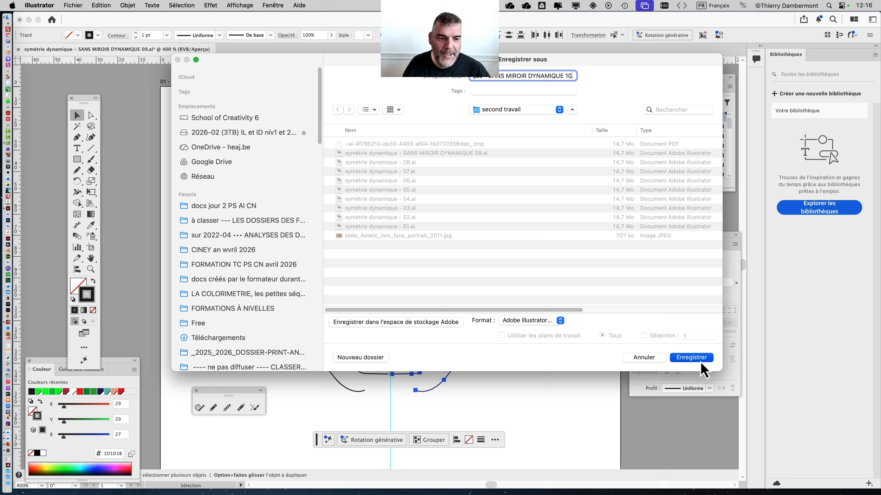
left_click(701, 361)
left_click(585, 362)
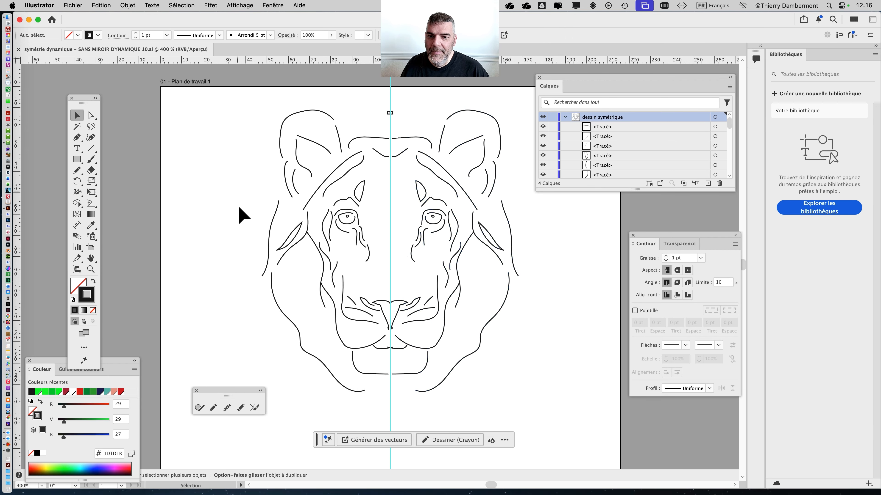
Make the Calques panel narrower and taller and move it off the artboard to view the complete lion face.
scroll(403, 250, "down", 1, "alt")
left_click_drag(310, 221, 286, 188)
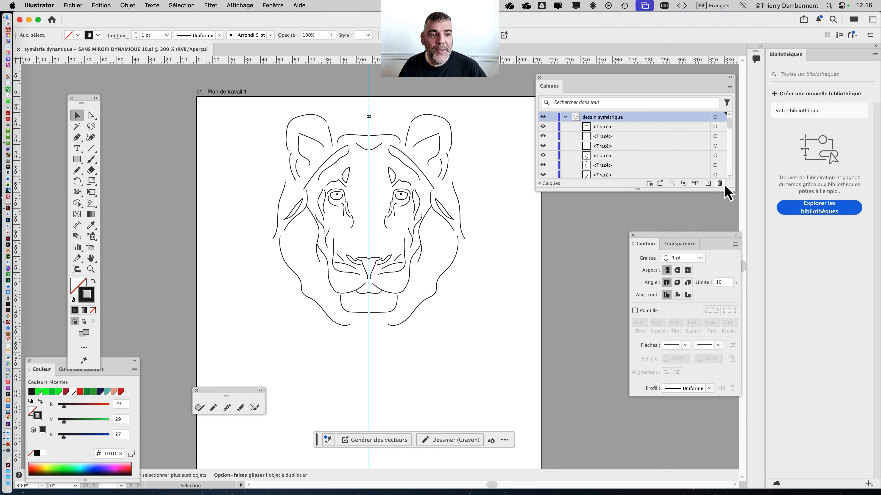
left_click_drag(732, 190, 660, 214)
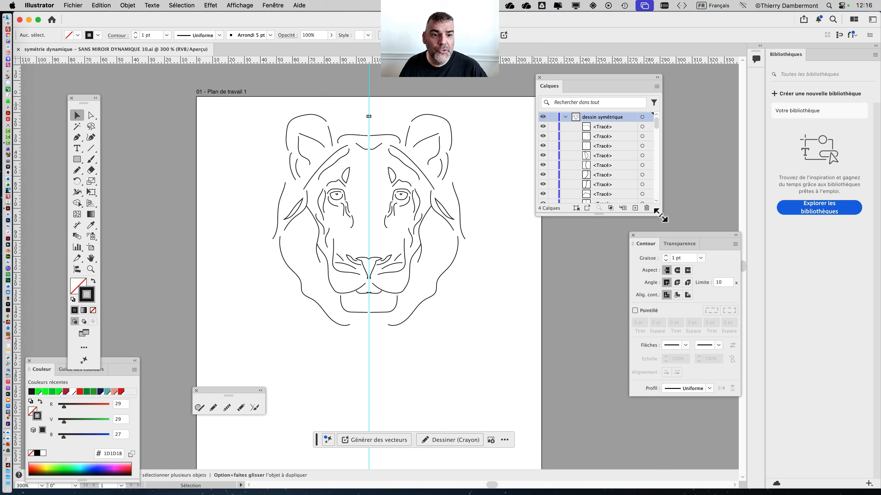
left_click_drag(580, 82, 625, 83)
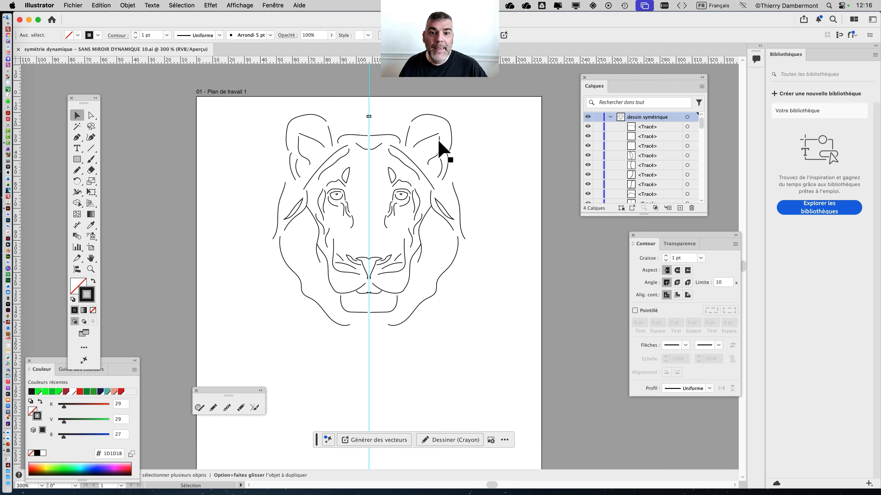
scroll(393, 133, "up", 1)
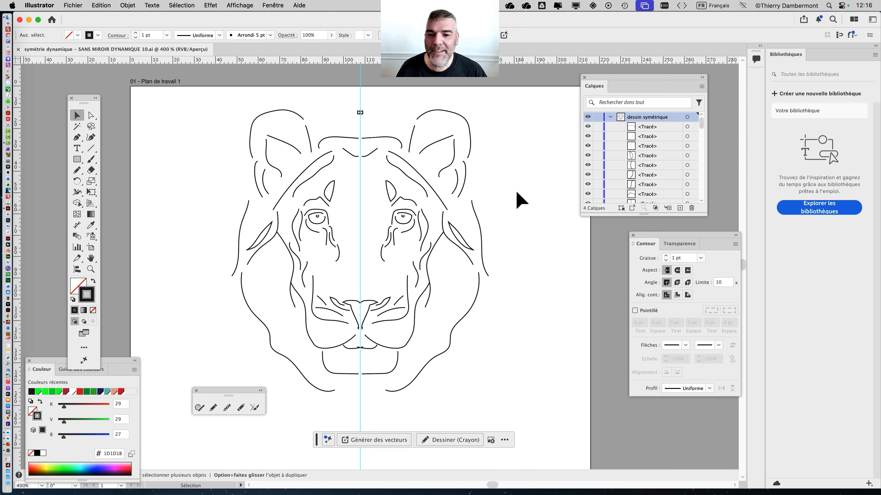
scroll(516, 201, "down", 1)
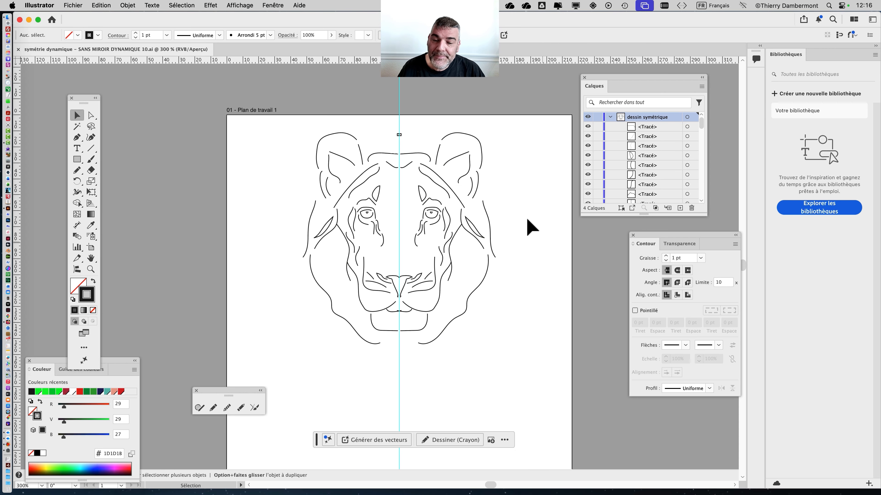
Close the lion document and create a new print document in Lettre format, 215,9 x 279,4 mm, with Couleur RVB mode.
left_click(19, 49)
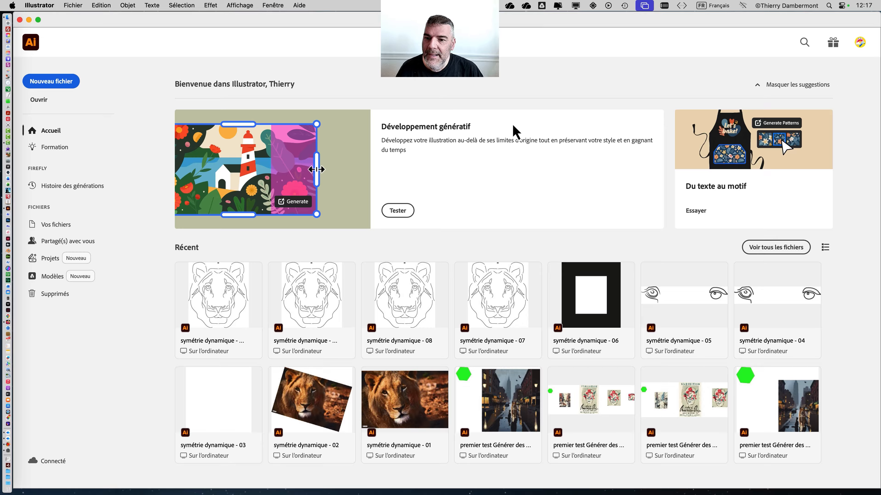
left_click(68, 83)
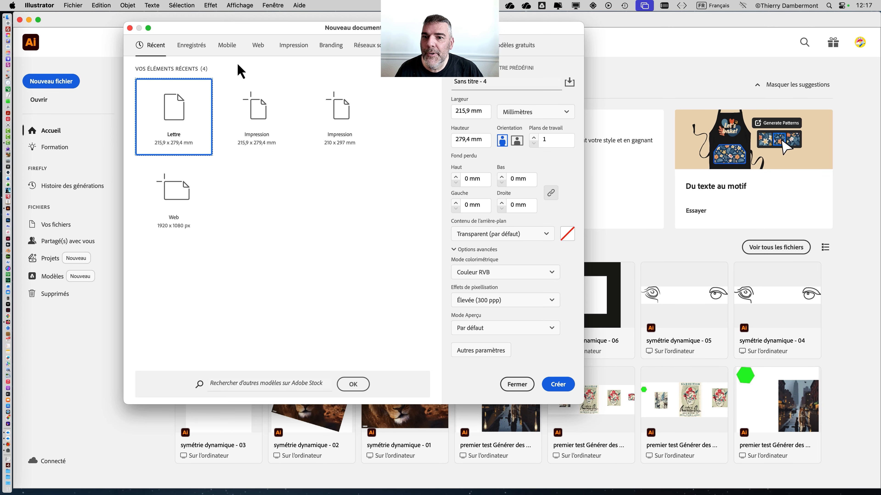
left_click(293, 45)
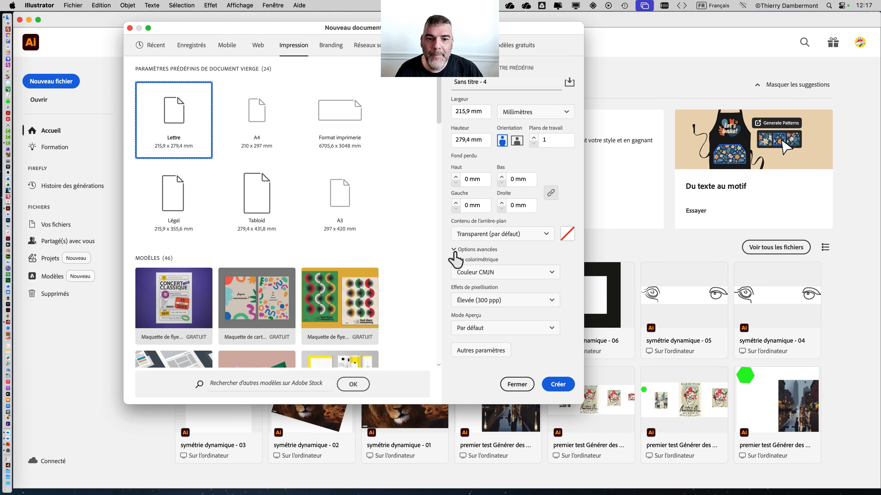
left_click(507, 273)
left_click(508, 295)
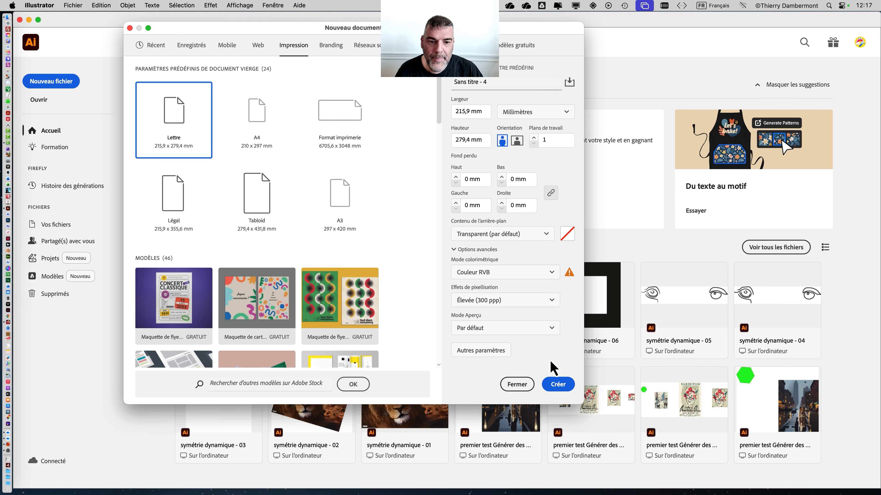
left_click(563, 385)
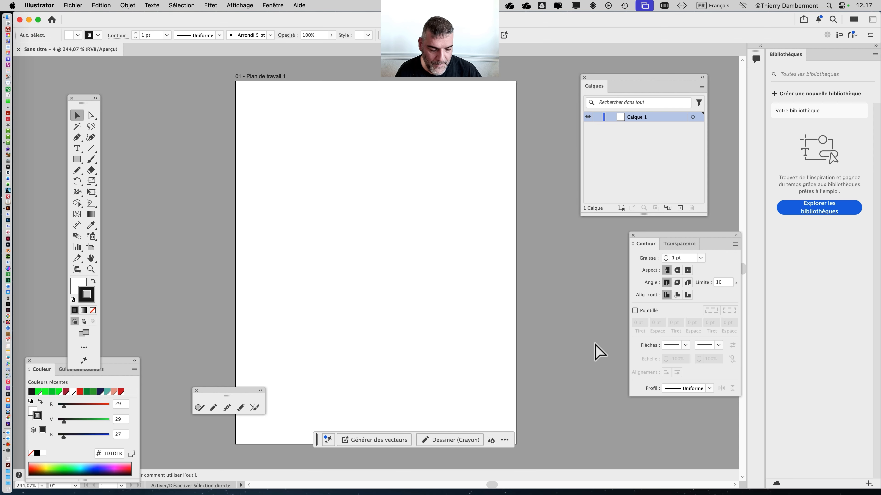
Switch to Firefox and search Bing for "seamless pattern" in a new tab, showing image results with Creative Commons licences.
left_click(18, 326)
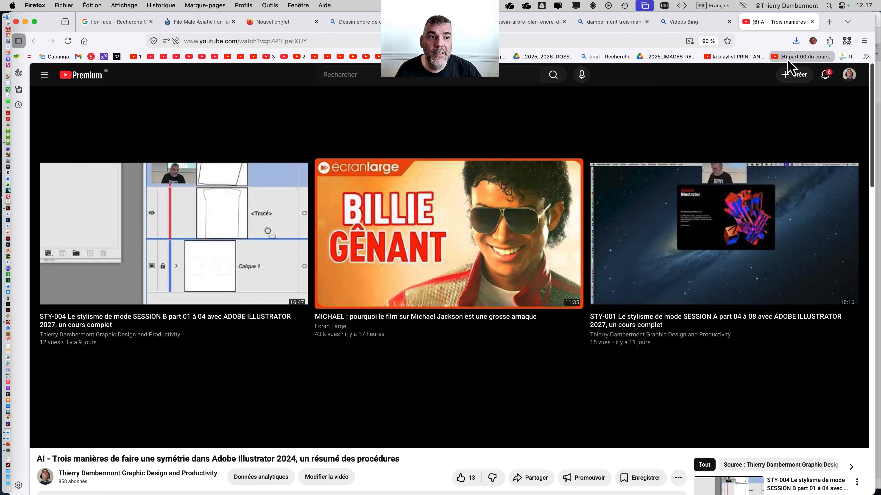
left_click(829, 22)
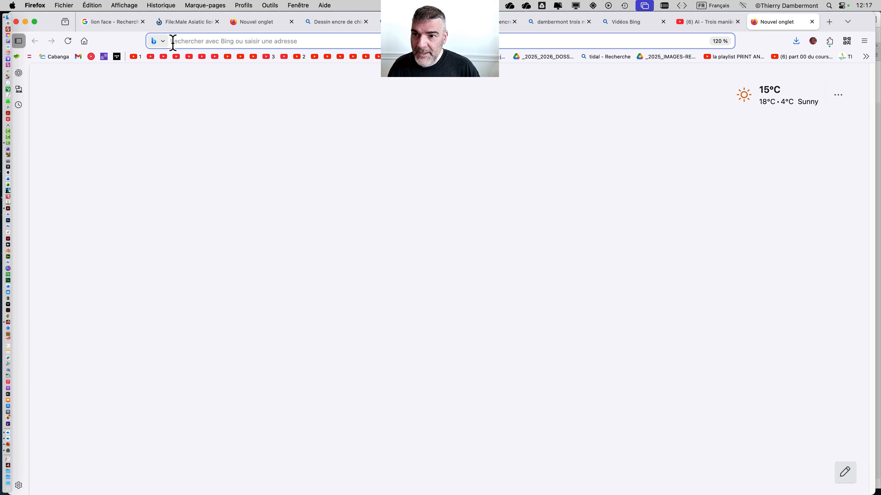
type("seamless ")
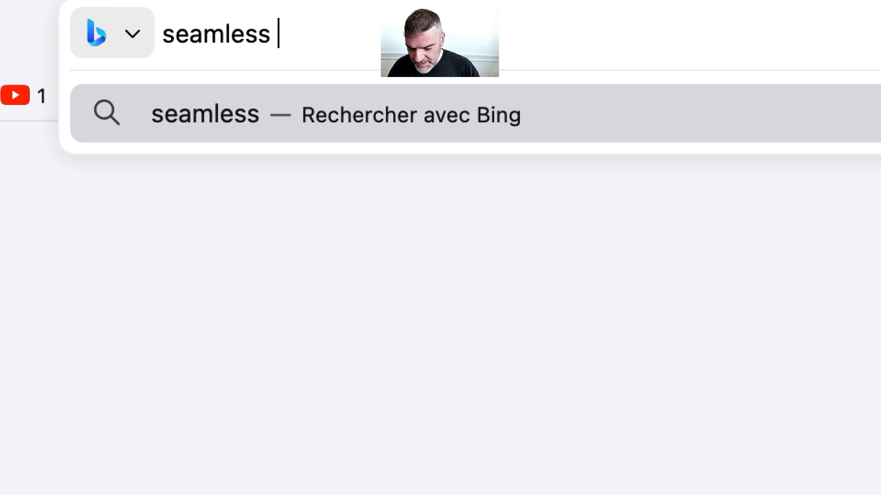
type("pattern")
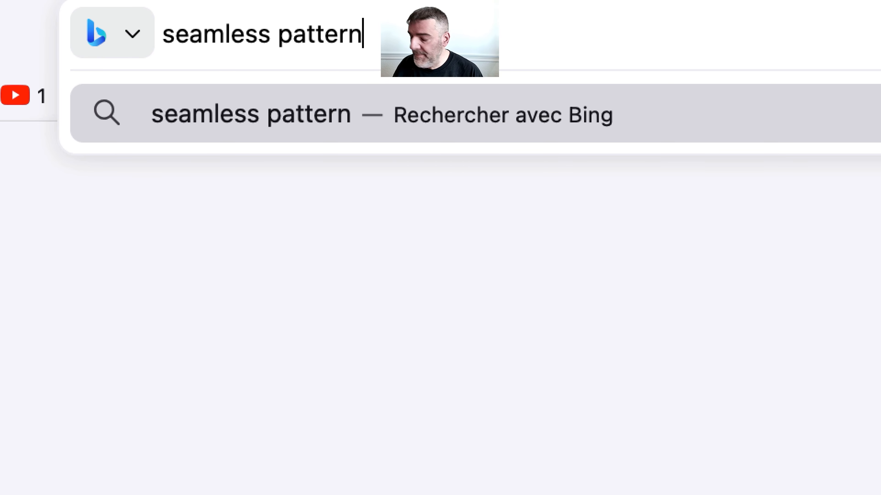
key("Return")
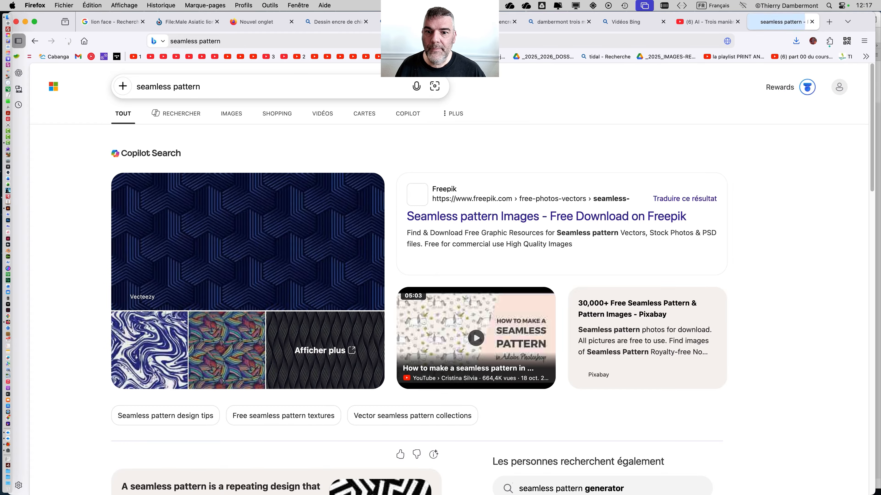
left_click(230, 114)
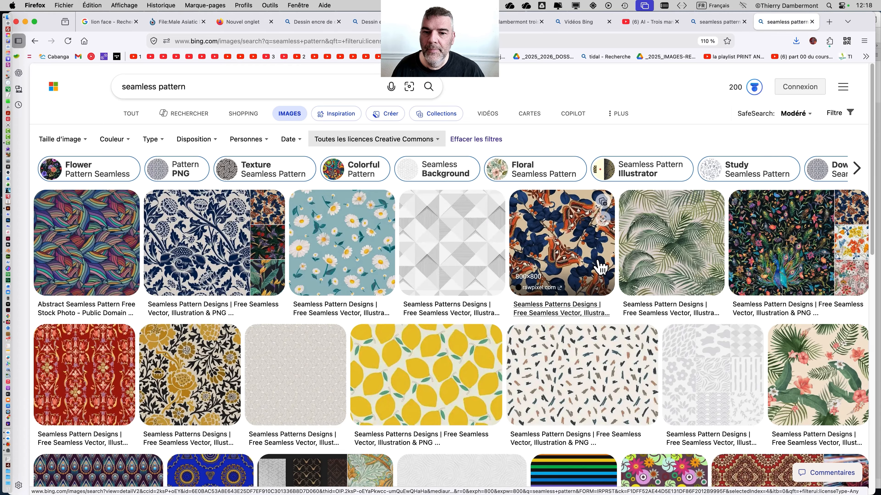
Browse the seamless pattern images and examine enlarged previews of the yellow lemon pattern and the gold-and-black floral pattern.
scroll(597, 266, "down", 3)
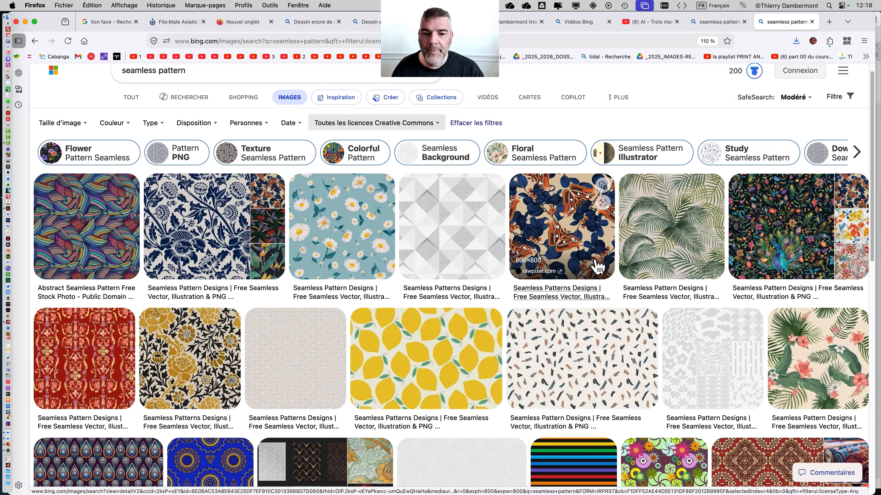
scroll(597, 266, "down", 3)
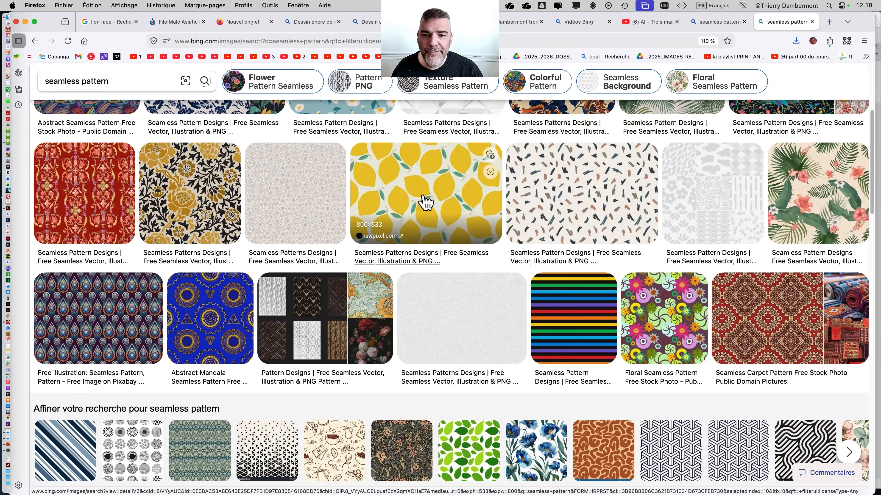
left_click(426, 201)
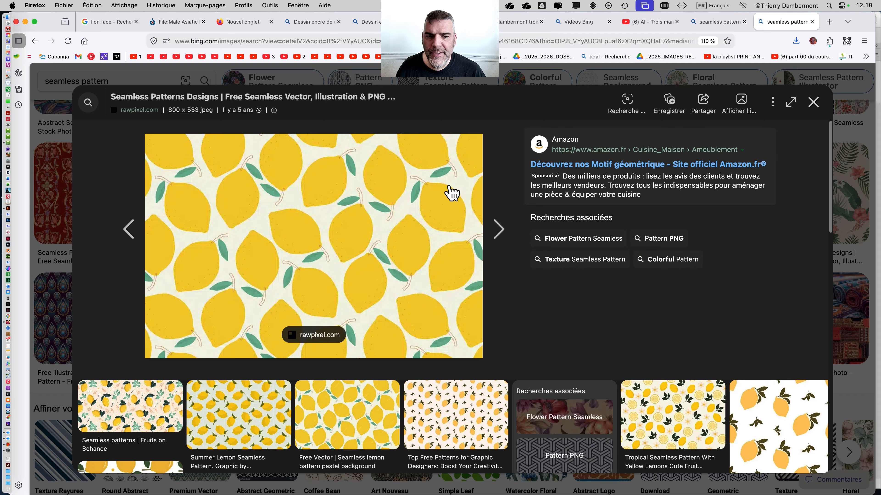
left_click(813, 102)
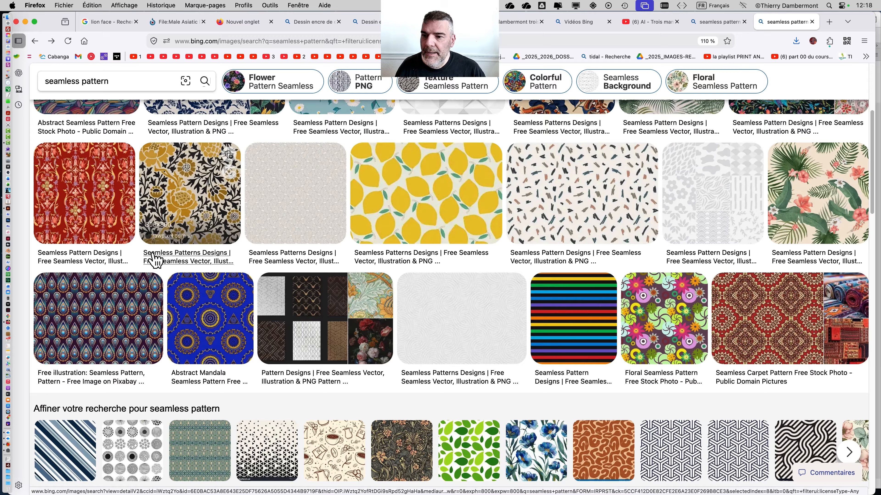
left_click(204, 232)
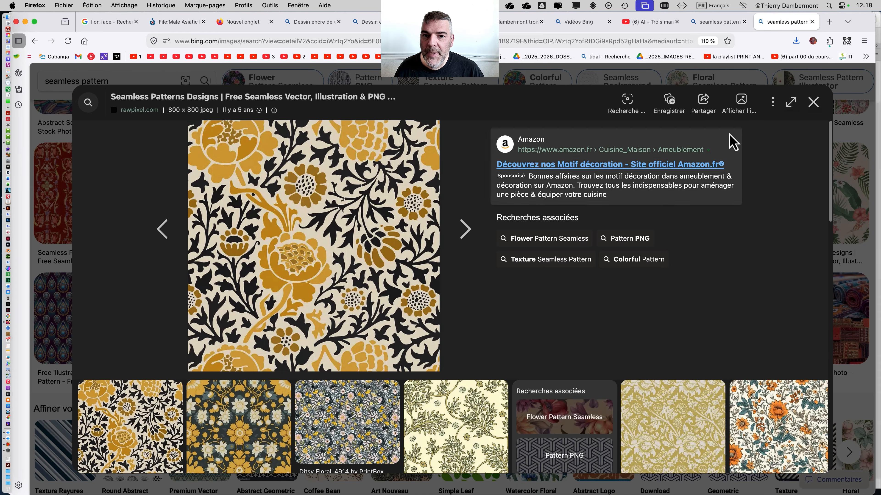
Close the enlarged preview of the gold-and-black floral pattern and return to the image results.
left_click(815, 104)
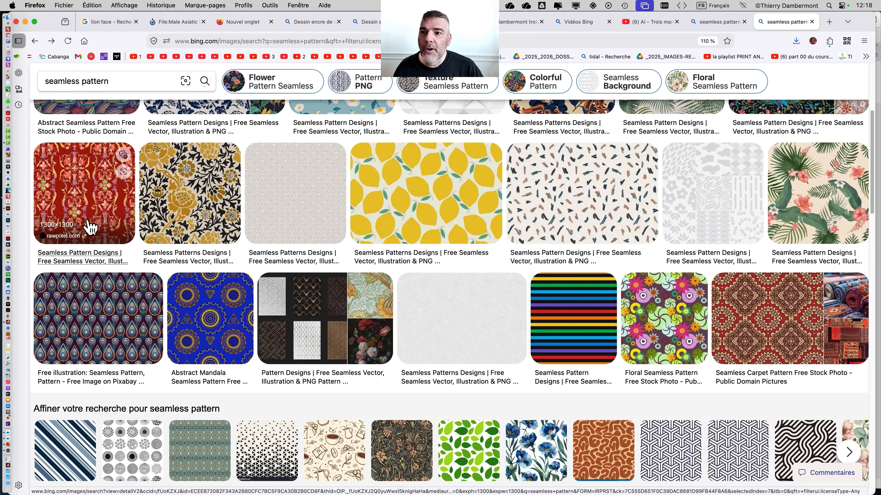
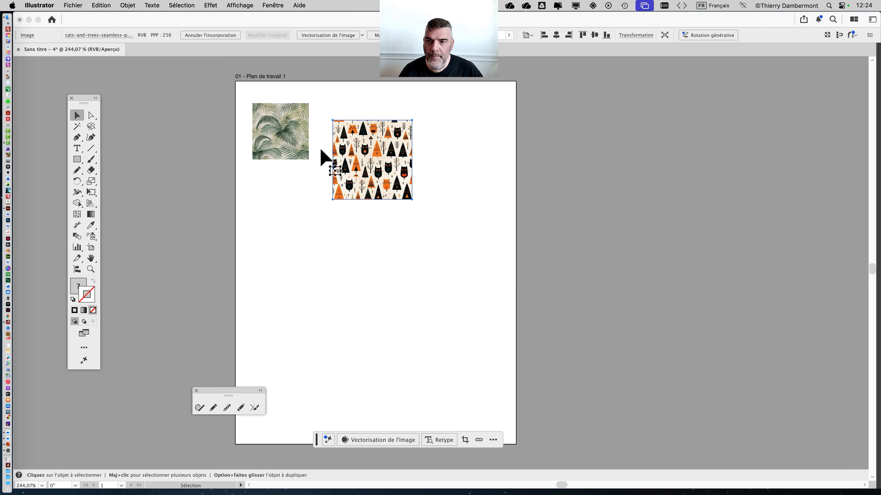
left_click(72, 6)
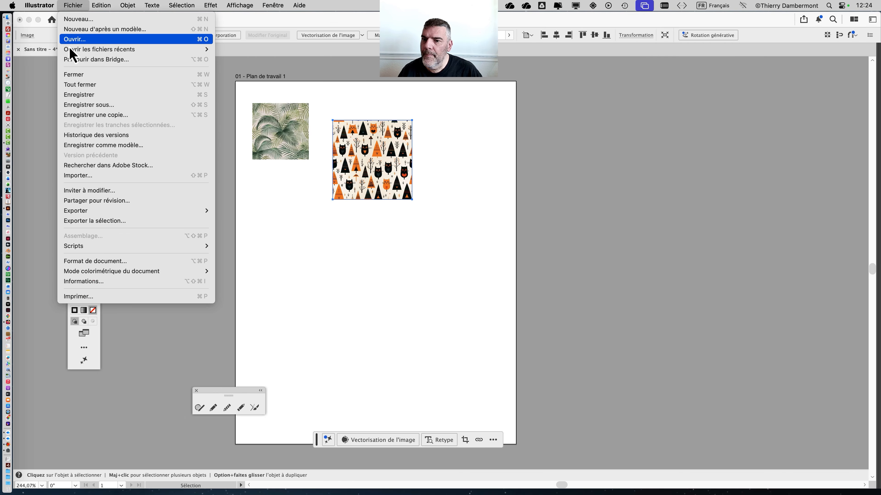
left_click(106, 176)
left_click(315, 124)
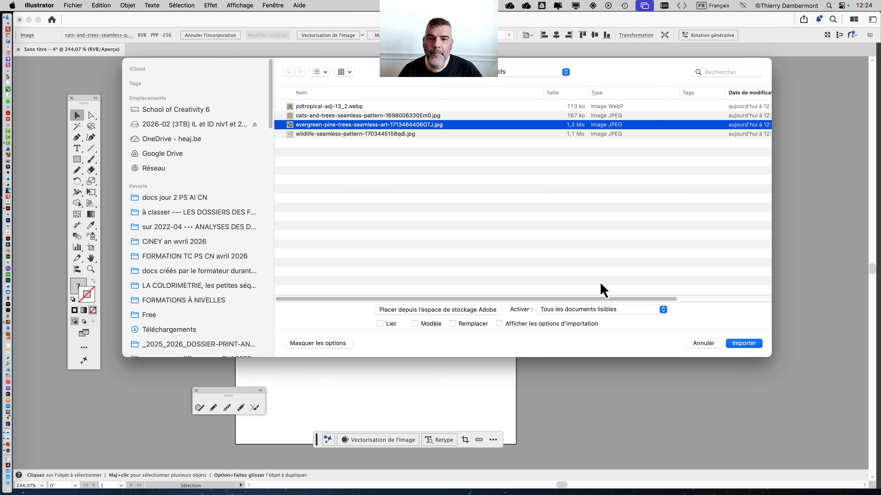
left_click(743, 344)
left_click_drag(254, 199, 324, 268)
left_click(85, 4)
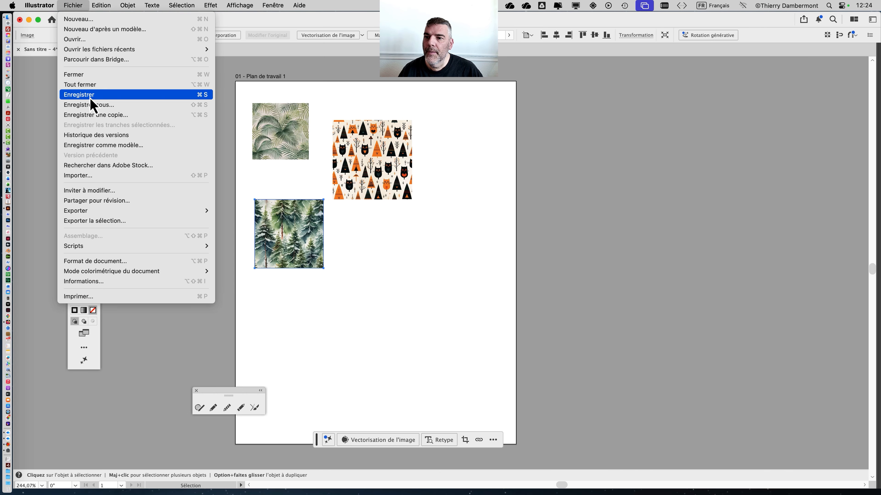
left_click(569, 259)
key("super+shift+p")
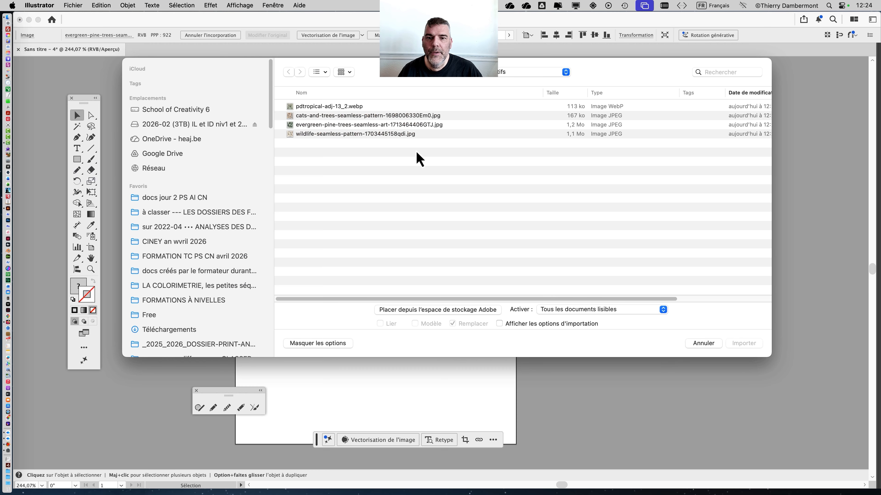
left_click(419, 136)
left_click(741, 343)
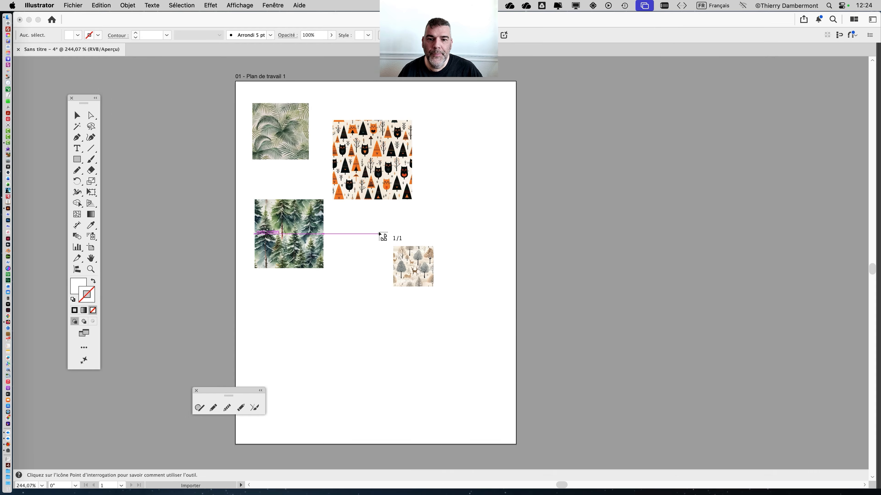
left_click_drag(378, 232, 444, 298)
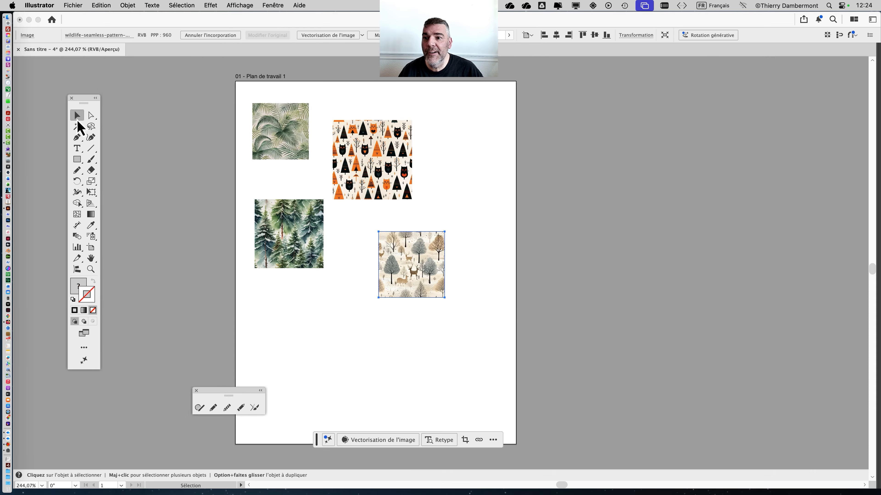
Move the cats-and-trees image farther right and scale it down proportionally to about 50 x 50 mm with Transformation manuelle.
left_click_drag(409, 172, 449, 174)
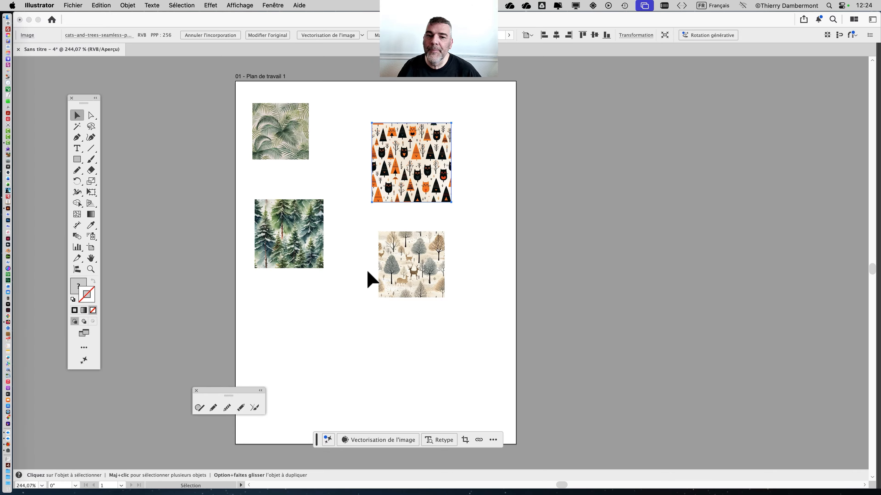
left_click(90, 191)
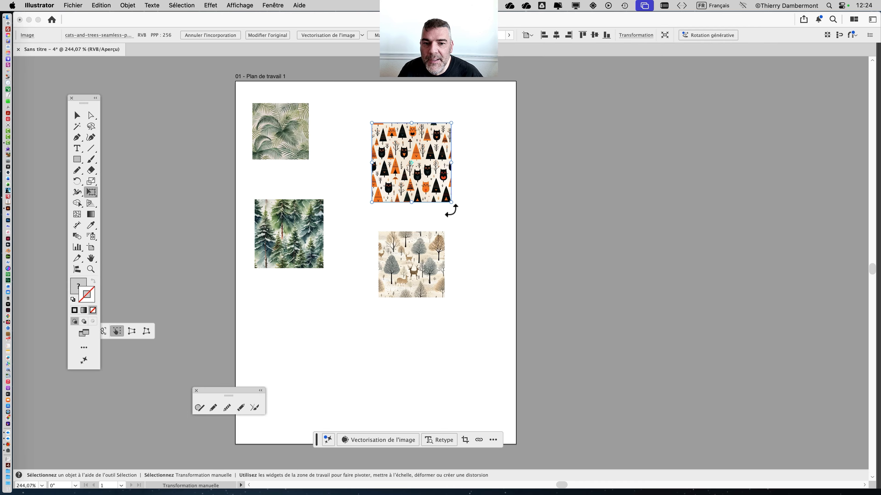
key("v")
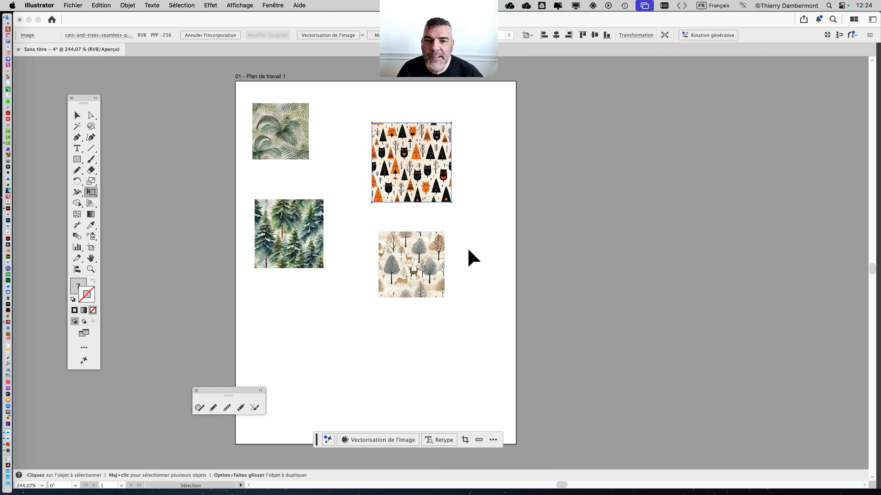
key("e")
left_click_drag(451, 202, 437, 187)
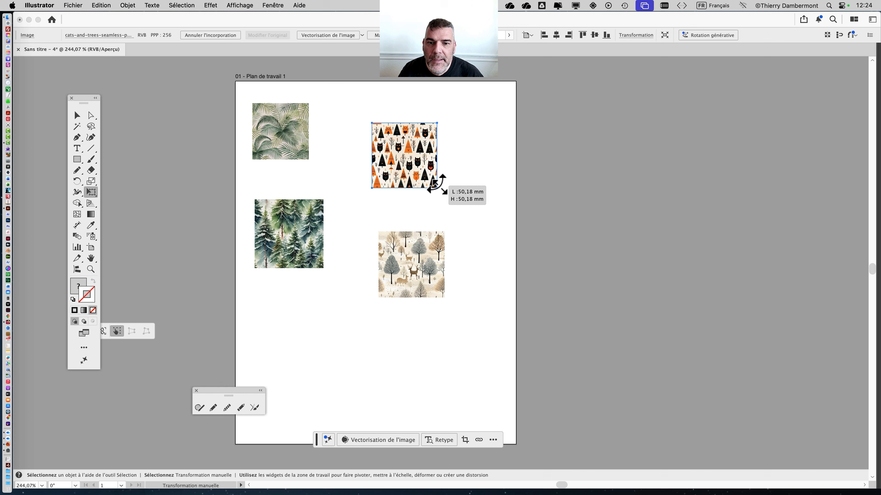
left_click(77, 116)
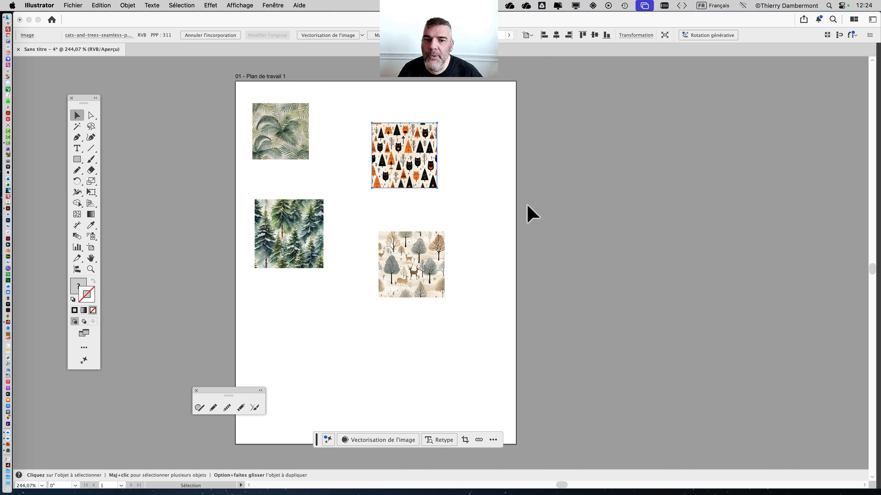
Line up the cats-and-trees and pine tree images beside the palm image, and move the wildlife image just below the pines.
scroll(362, 145, "up", 2)
left_click(299, 148)
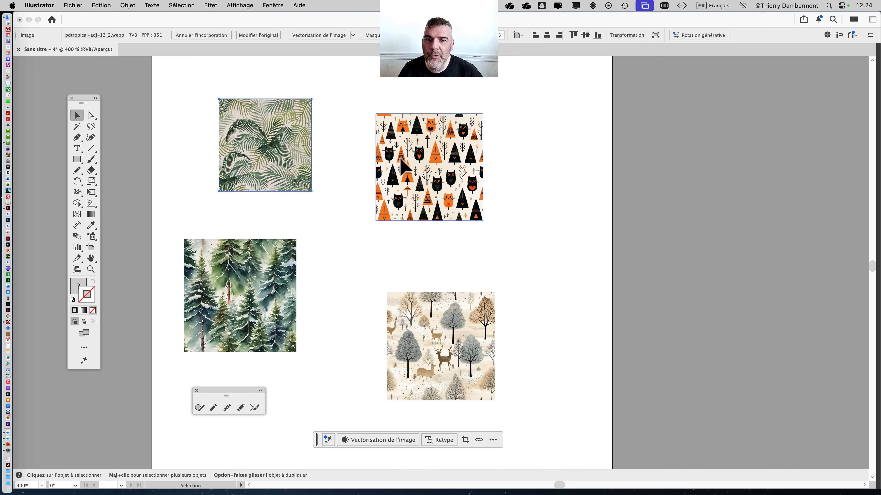
left_click_drag(402, 163, 345, 148)
left_click_drag(269, 257, 518, 135)
left_click_drag(472, 295, 528, 231)
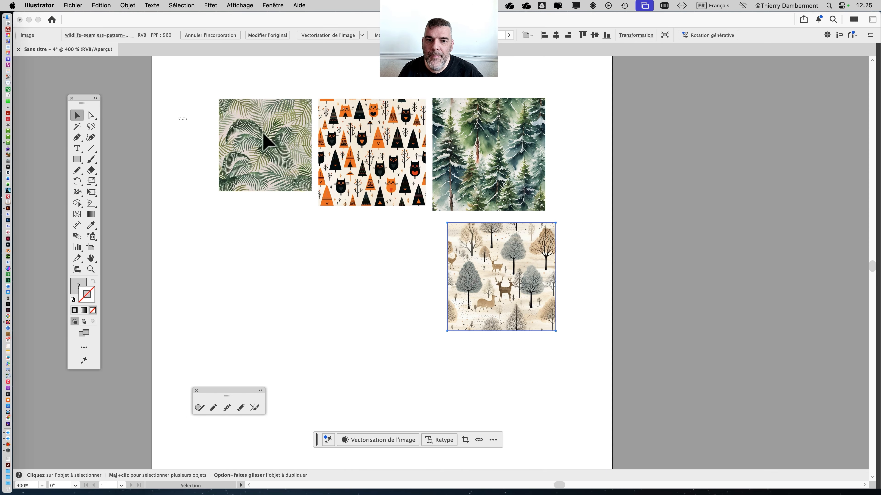
Shift the palm, cats-and-trees and pine images left together and add the wildlife image at the right end of the row.
left_click(265, 138)
left_click(371, 153, "shift")
left_click(515, 177, "shift")
left_click_drag(515, 176, 406, 168)
left_click_drag(508, 276, 518, 148)
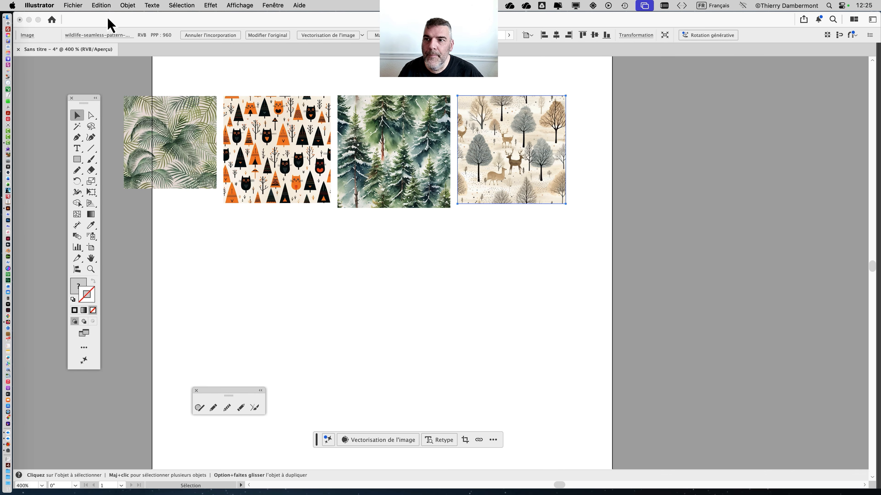
Save the document as motifs - 01.ai in the motifs folder, using the Illustrator 2020 version options.
left_click(67, 5)
left_click(109, 109)
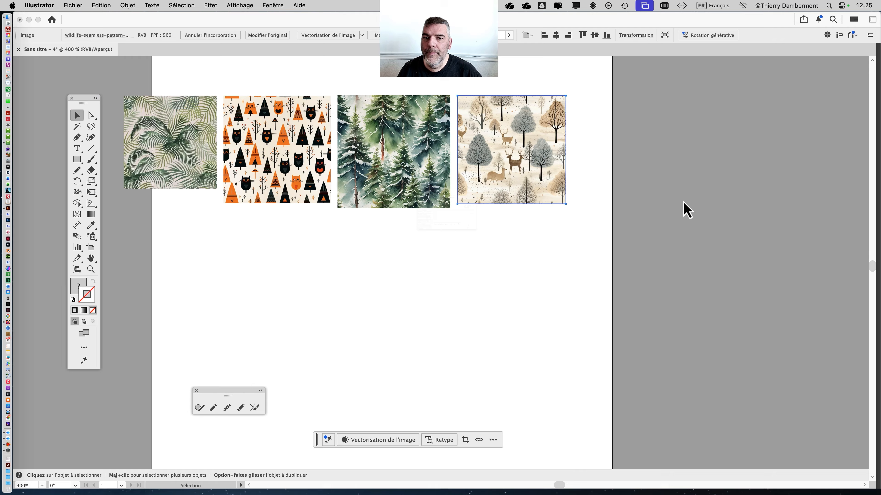
type("motifs - 01.ai")
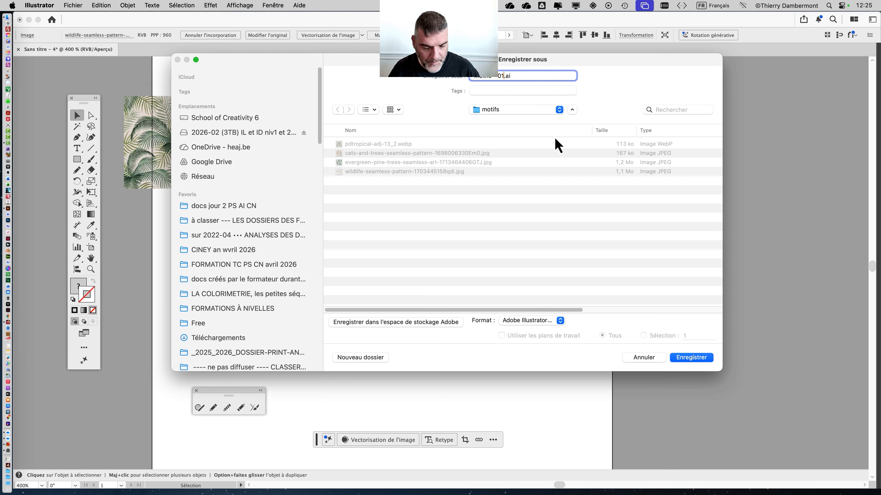
key("Return")
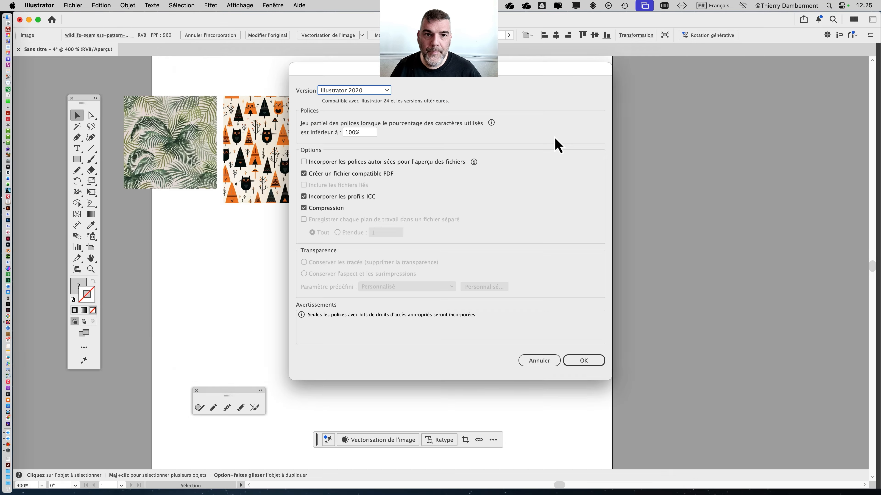
left_click(589, 361)
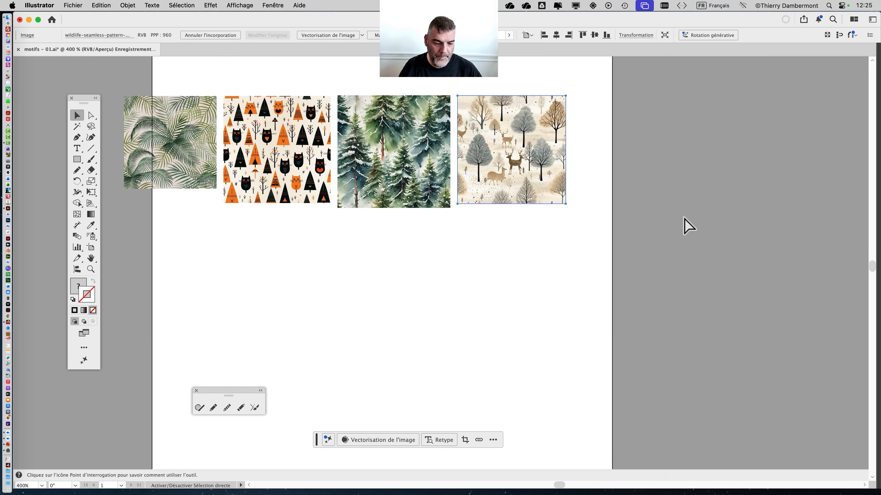
Show the Nuancier panel, place it beside the artboard at a larger size, and move the toolbox off the palm image.
left_click_drag(146, 119, 81, 105)
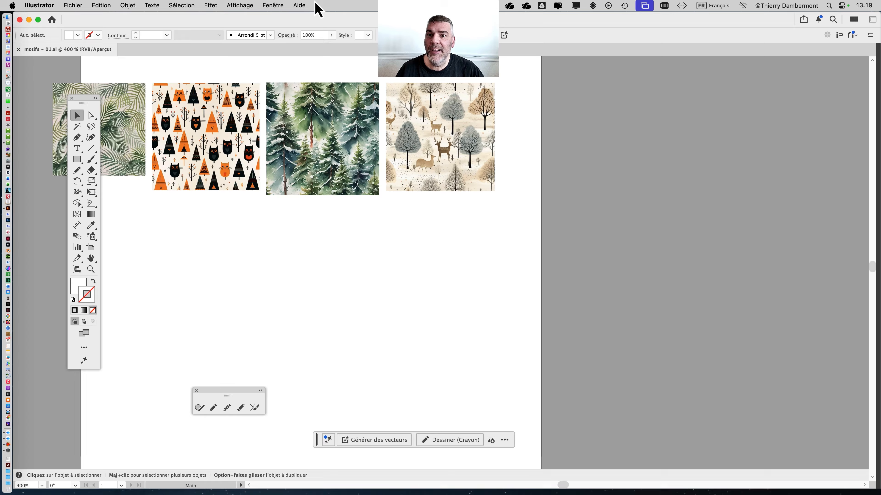
left_click(282, 5)
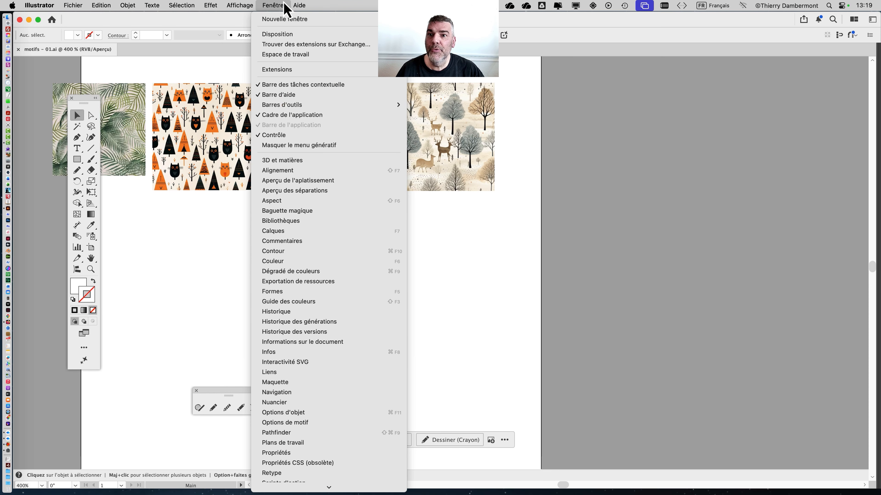
left_click(296, 404)
left_click_drag(657, 210, 643, 80)
left_click_drag(731, 373, 785, 268)
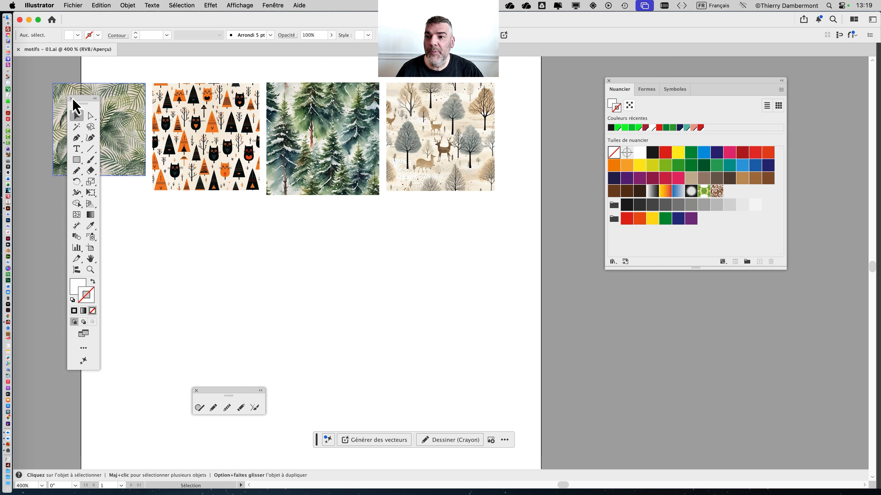
left_click_drag(81, 104, 39, 97)
Create separate pattern swatches in Nuancier from the palm, cats-and-trees and pine tree images.
left_click(108, 118)
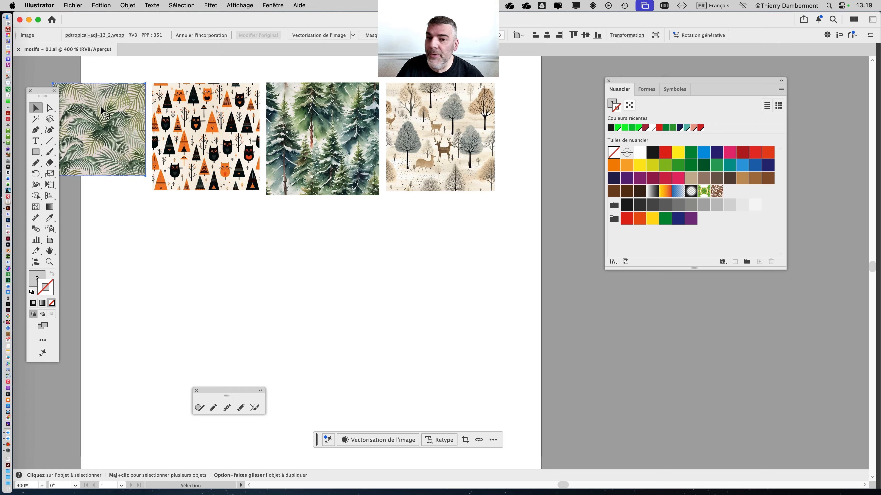
left_click_drag(108, 118, 734, 197)
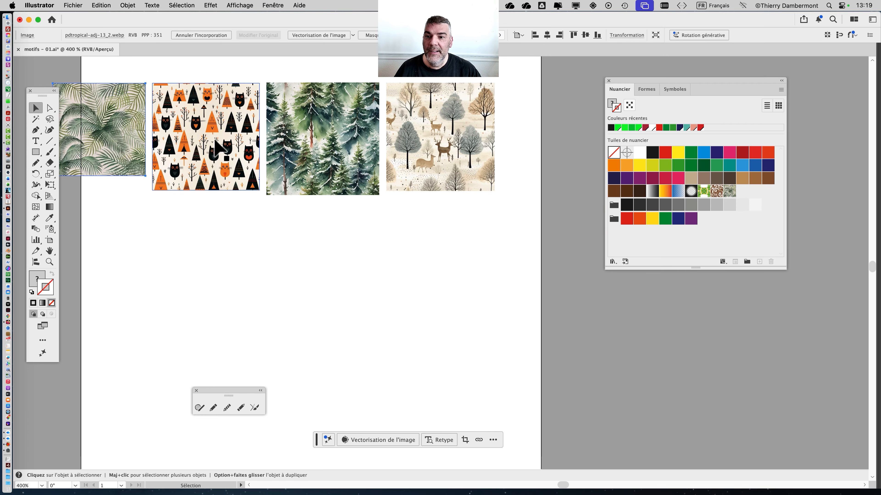
left_click_drag(218, 149, 763, 197)
left_click_drag(358, 167, 744, 194)
Try adding the palm, cats-and-trees and pine images together as a single pattern swatch, and undo it.
left_click_drag(329, 240, 112, 140)
left_click_drag(293, 157, 770, 200)
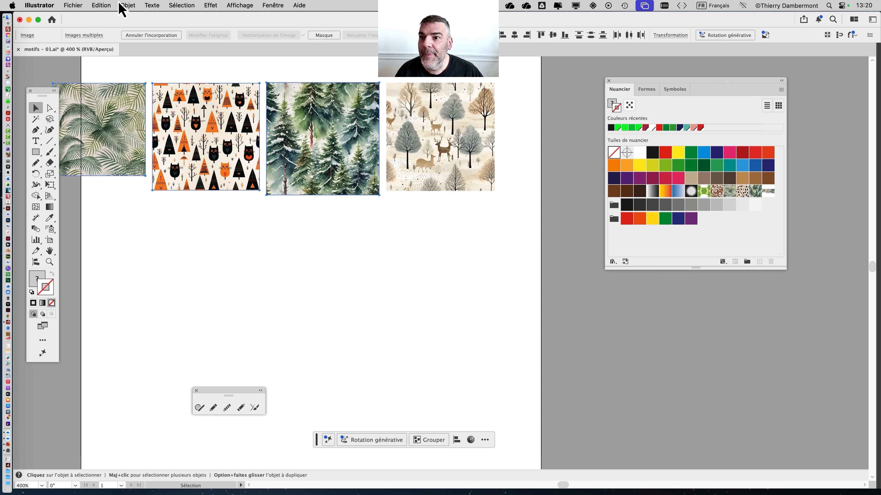
left_click(101, 5)
left_click(105, 21)
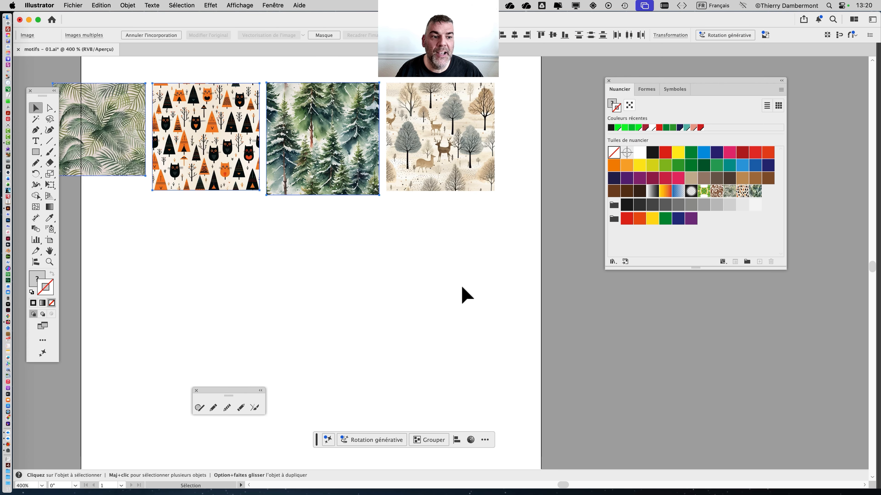
Make the Nuancier panel slightly smaller and keep its filter on Afficher toutes les nuances.
left_click_drag(348, 268, 425, 271)
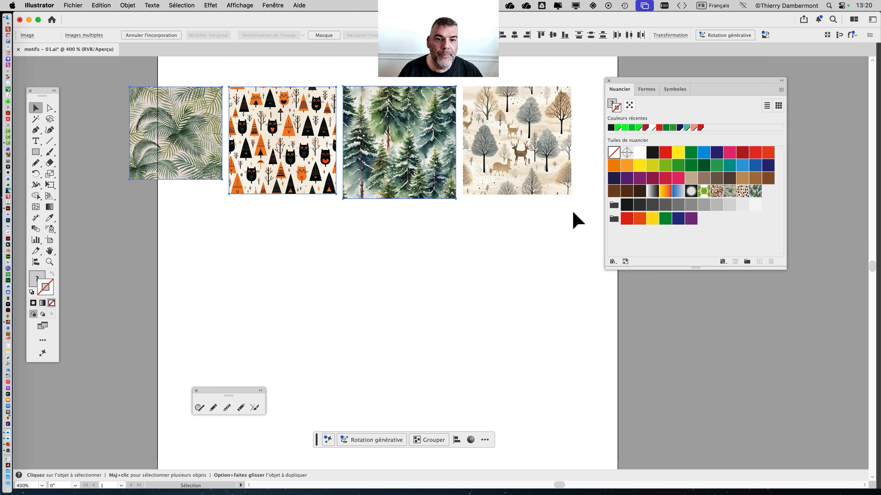
left_click_drag(785, 269, 768, 258)
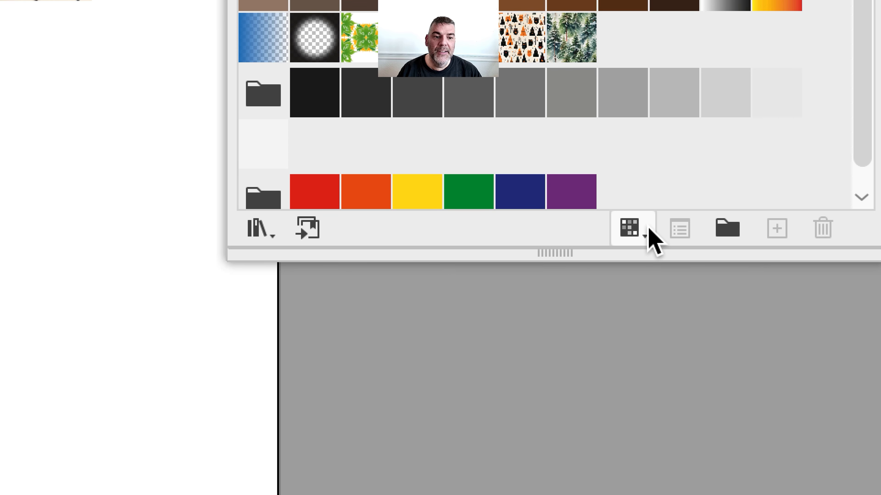
left_click(733, 379)
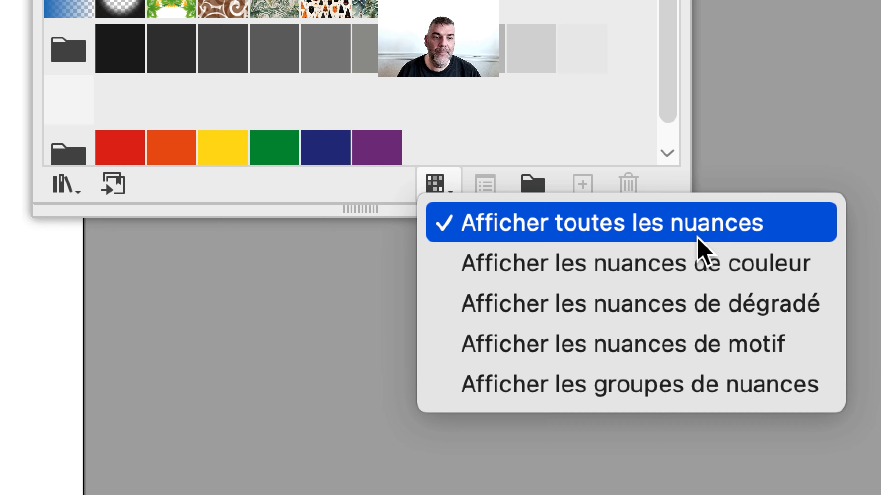
left_click(698, 237)
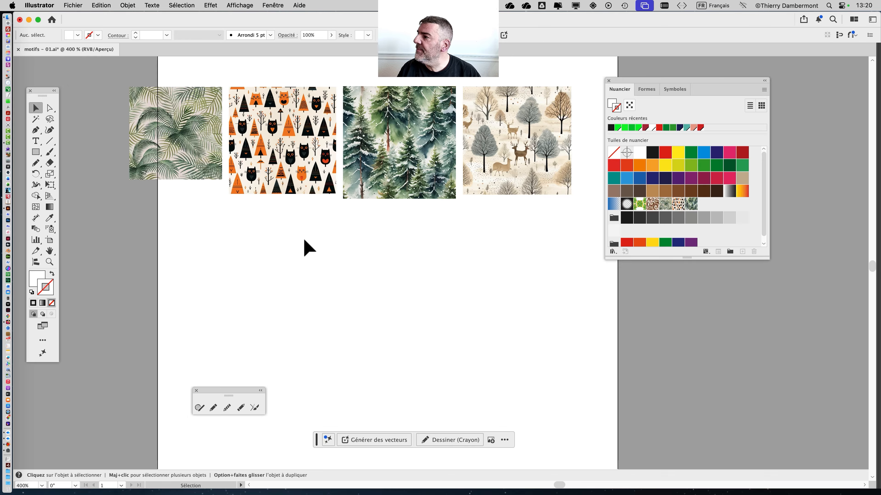
Select all four pattern images, move Nuancier farther right, and show the Liens panel over the row of images.
left_click_drag(132, 70, 498, 160)
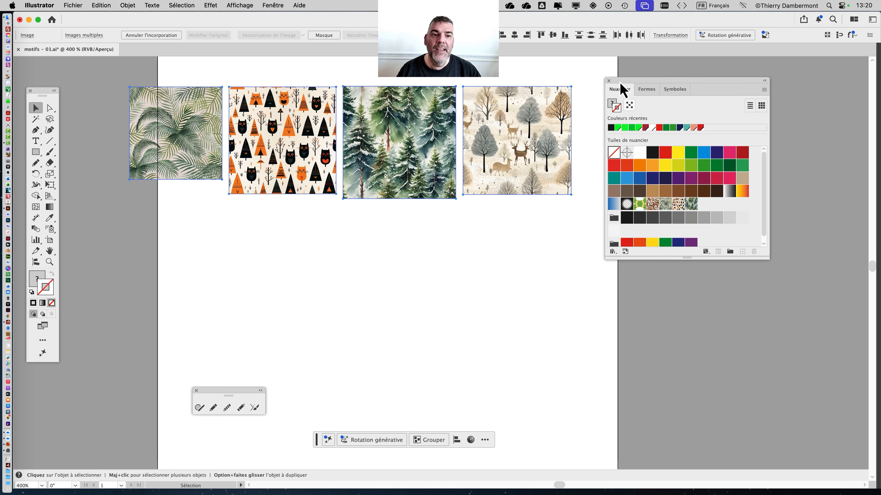
left_click_drag(621, 85, 723, 83)
left_click(272, 5)
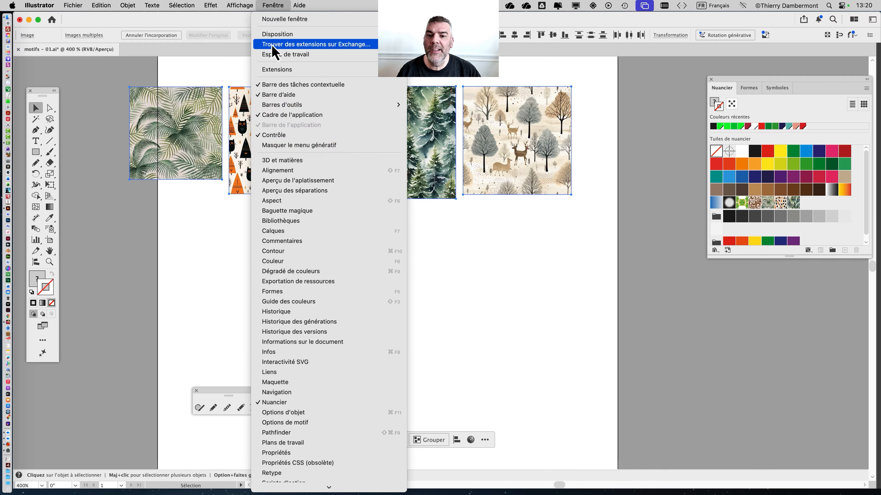
left_click(300, 374)
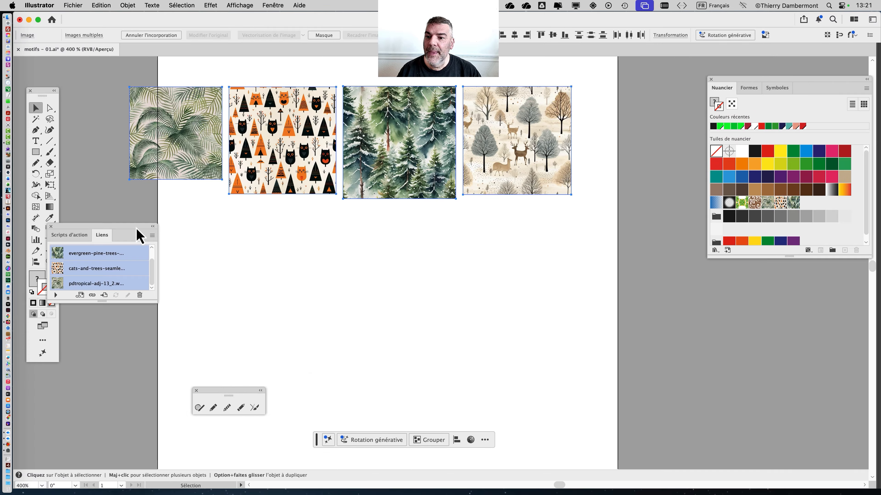
left_click_drag(138, 232, 475, 118)
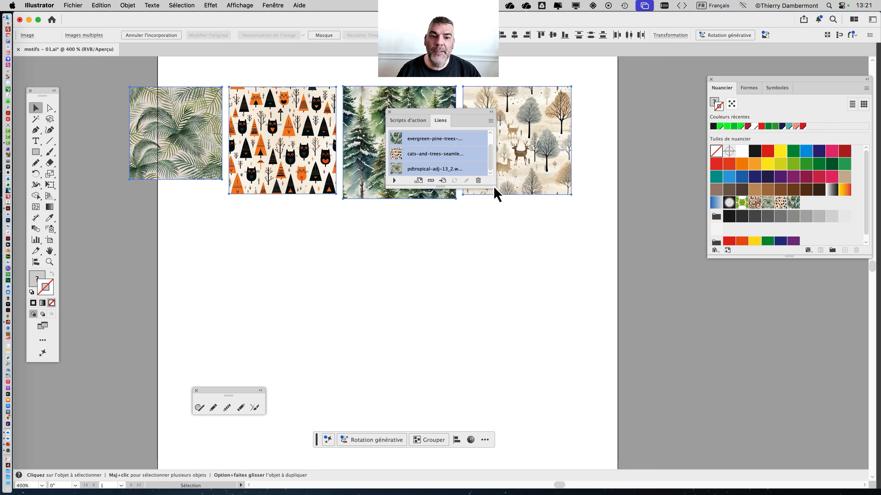
Enlarge and reposition the Liens panel to read the full image file names, and examine its linking and embedding options.
left_click_drag(495, 187, 557, 326)
left_click_drag(494, 111, 565, 128)
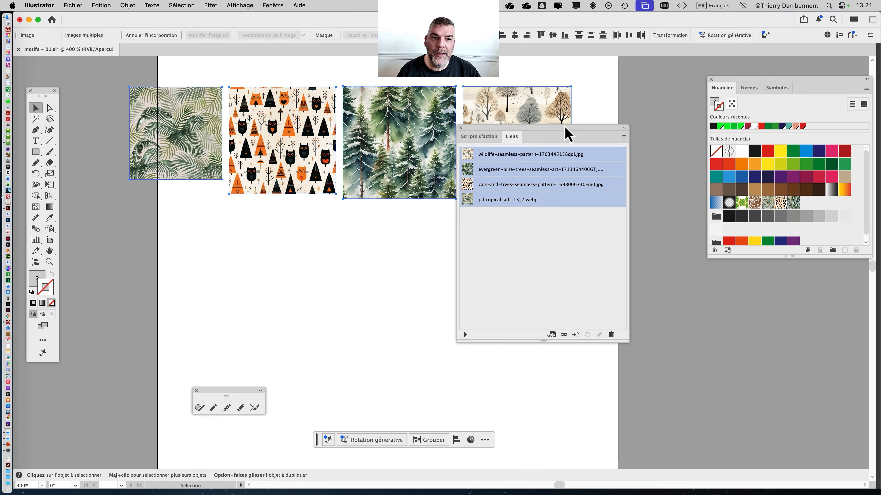
left_click(623, 137)
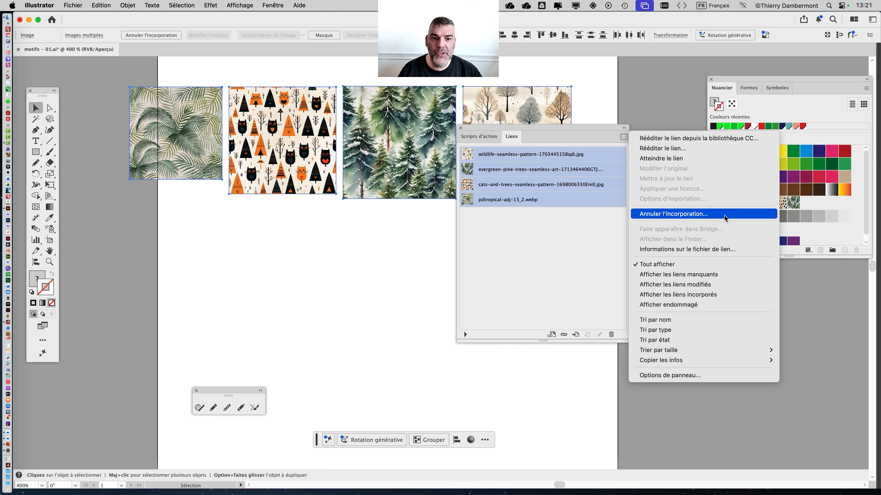
left_click(611, 231)
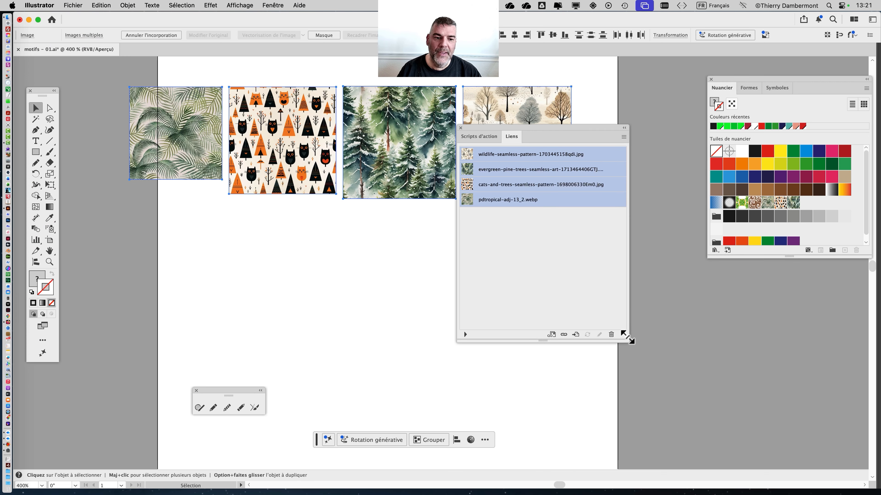
Shrink the Liens panel, place it below the palm image, and deselect the four images.
left_click_drag(627, 337, 570, 246)
left_click_drag(507, 137, 145, 243)
left_click(258, 229)
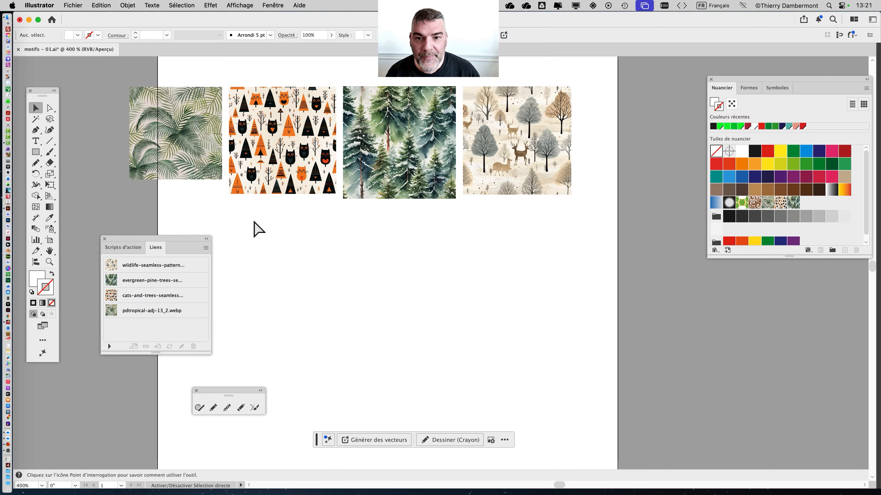
Save a copy of the document as motifs - 02.ai in the motifs folder, in Illustrator 2020 format.
left_click(73, 5)
left_click(116, 105)
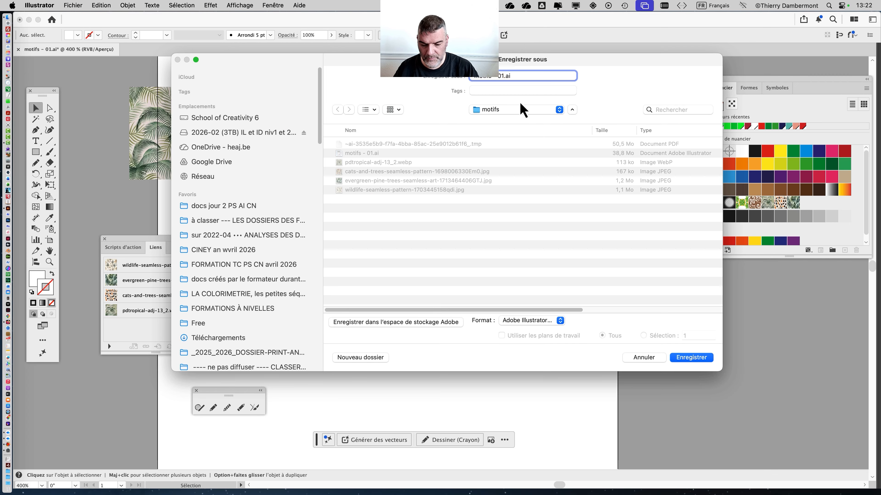
key("Return")
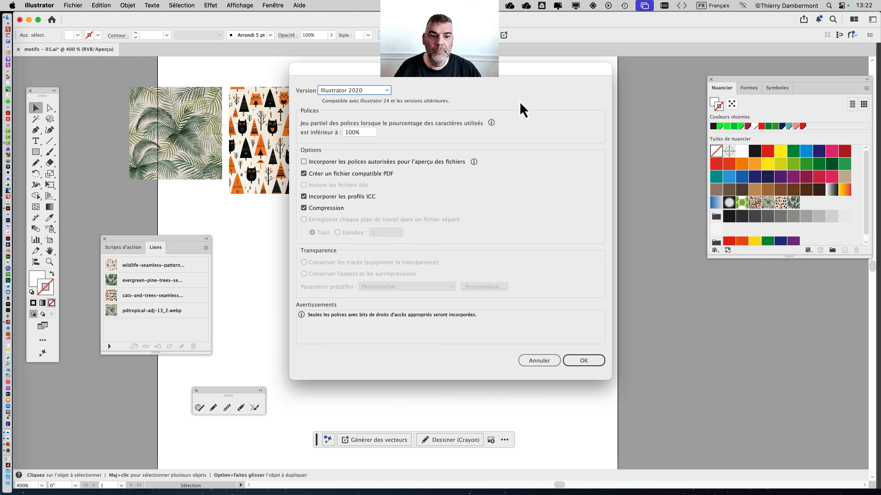
left_click(597, 364)
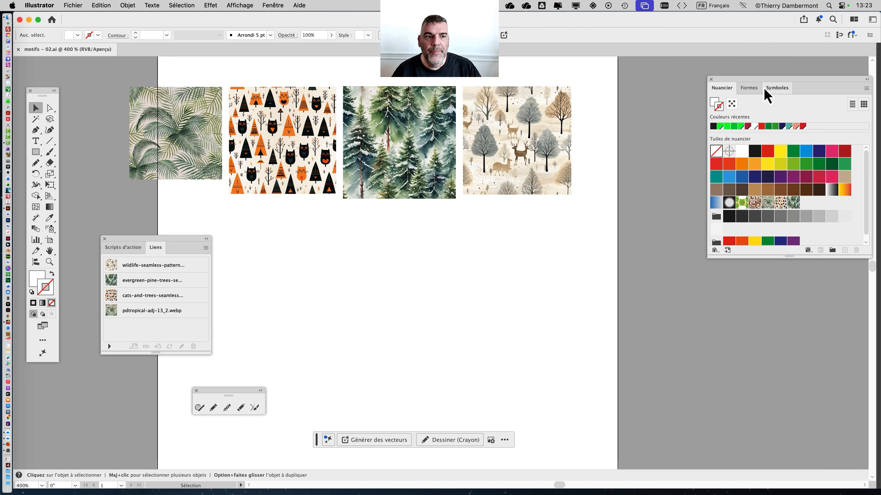
Move the Nuancier and Liens panels so they frame the artboard at 300 % zoom.
left_click_drag(750, 79, 670, 96)
key("super+minus")
left_click_drag(194, 239, 170, 223)
Detach the shape tools and draw a tilted hexagon about 76 by 72 mm below the palm and cats-and-trees images.
left_click(36, 152)
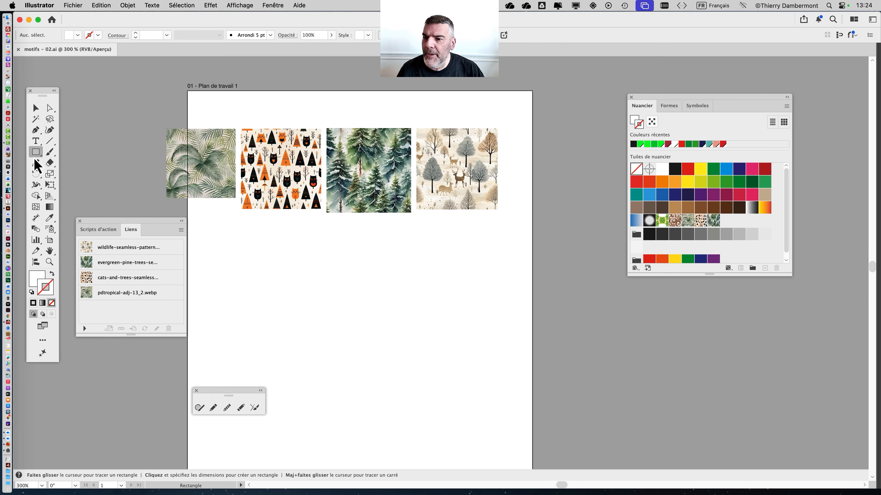
left_click_drag(34, 157, 138, 177)
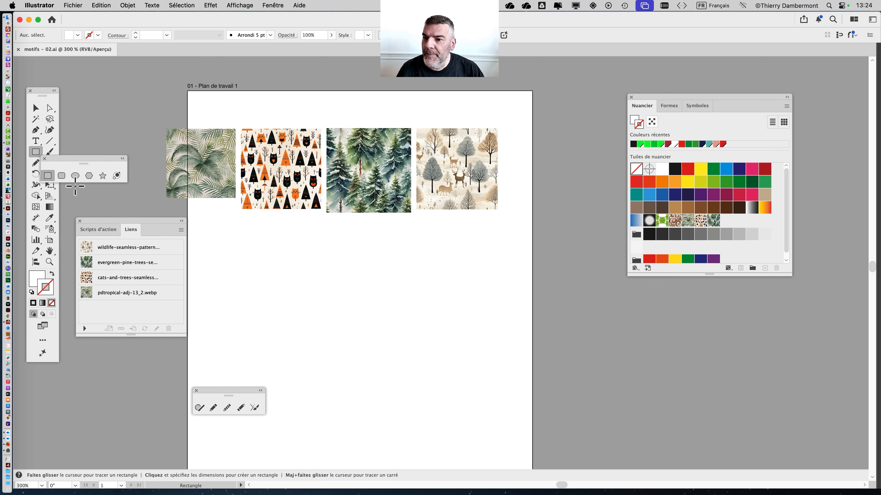
left_click(89, 175)
left_click_drag(260, 292, 322, 302)
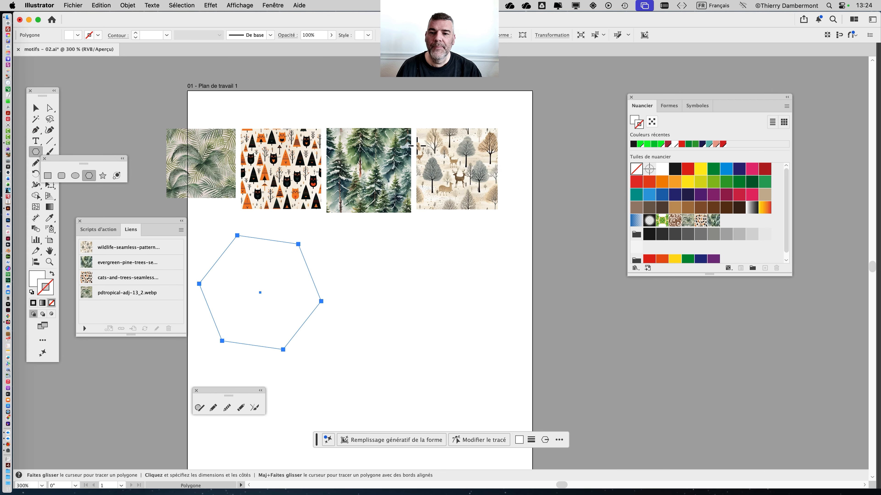
left_click(36, 108)
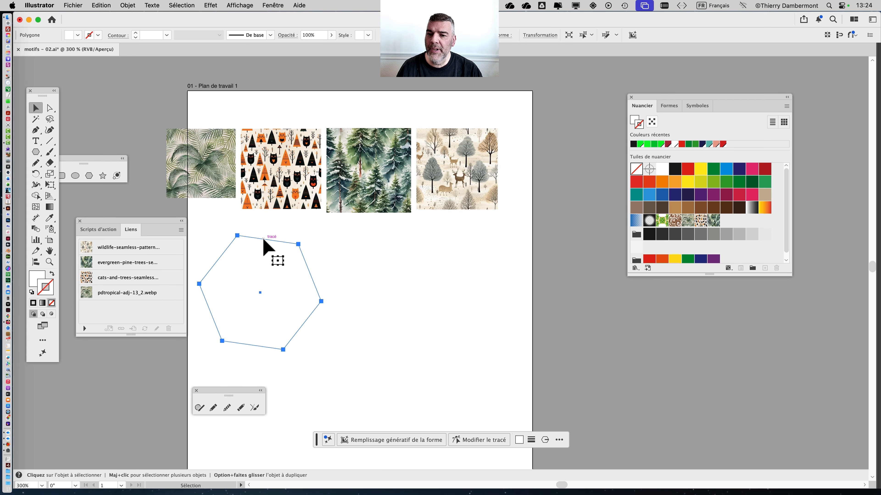
left_click_drag(264, 239, 281, 242)
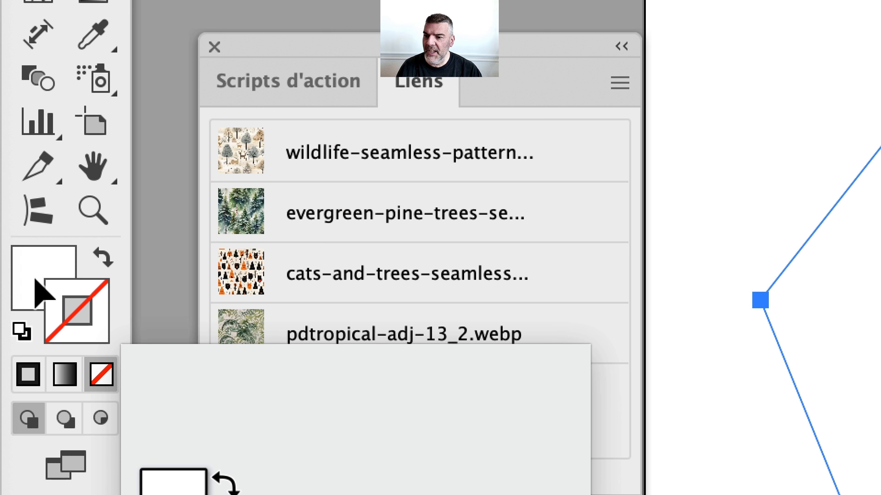
Make the hexagon's fill active, try the palm and cats-and-trees pattern swatches, and settle on the pine tree pattern.
left_click(35, 281)
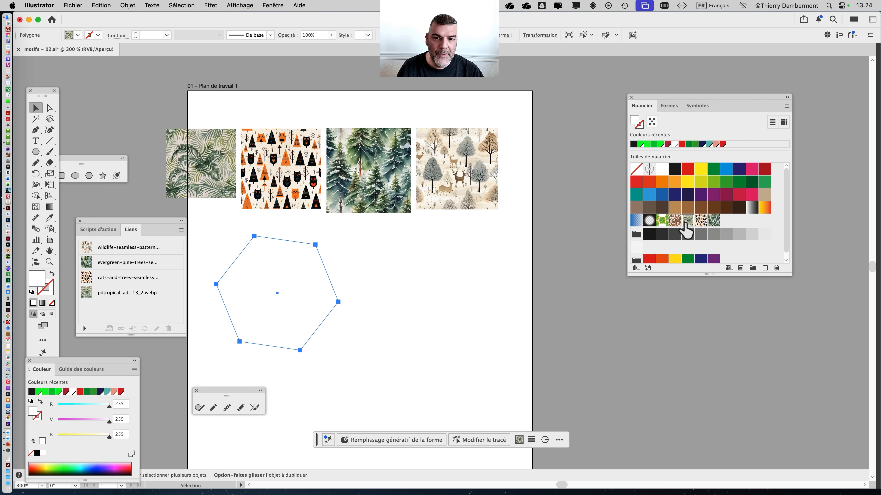
left_click(687, 221)
left_click(701, 221)
left_click(714, 221)
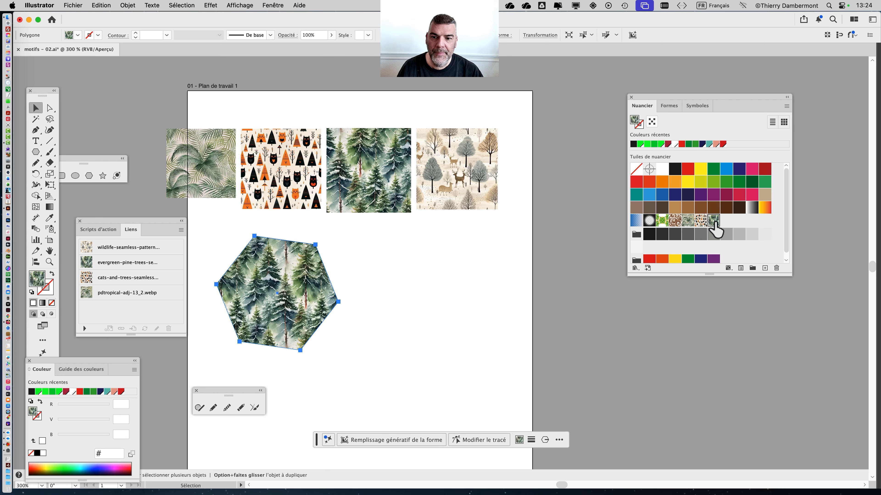
scroll(269, 267, "up", 1)
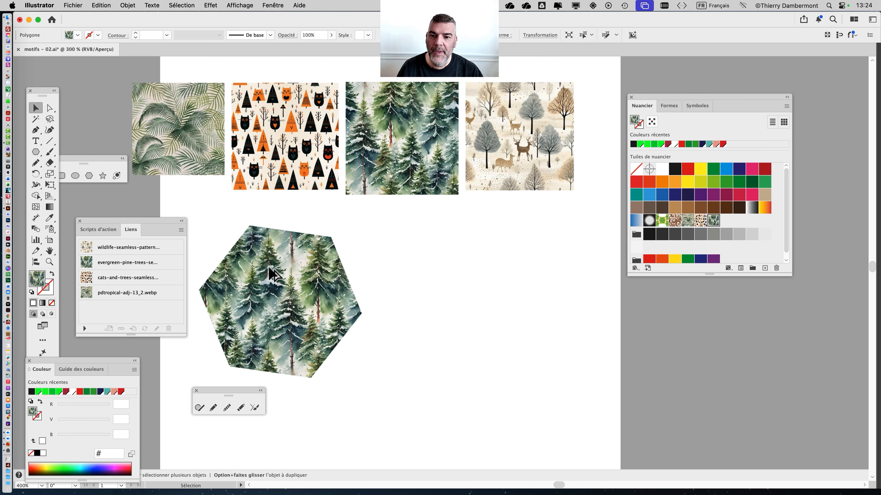
Try the cats-and-trees and palm swatches again as the hexagon's fill, and return it to the pine tree pattern.
left_click(701, 222)
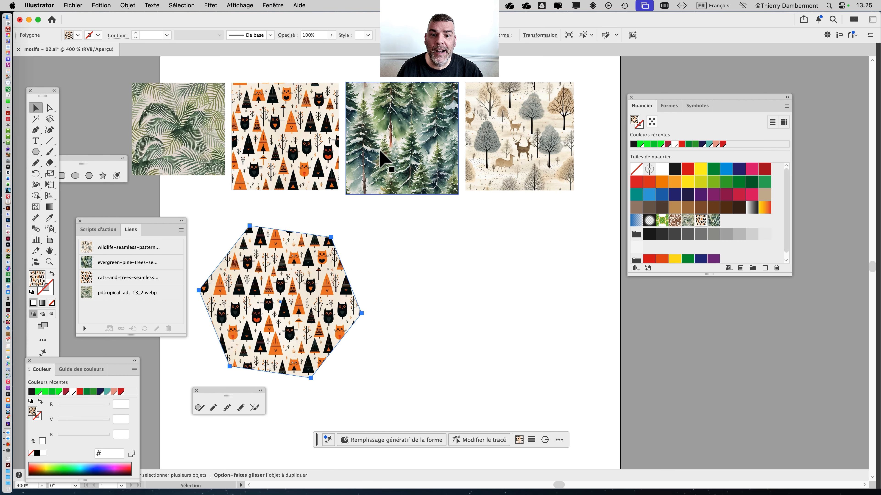
left_click(687, 222)
left_click(701, 222)
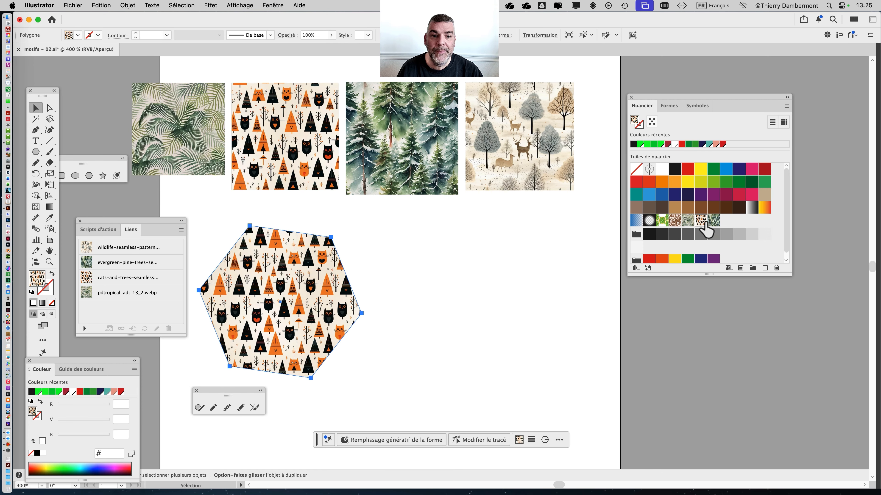
left_click(711, 222)
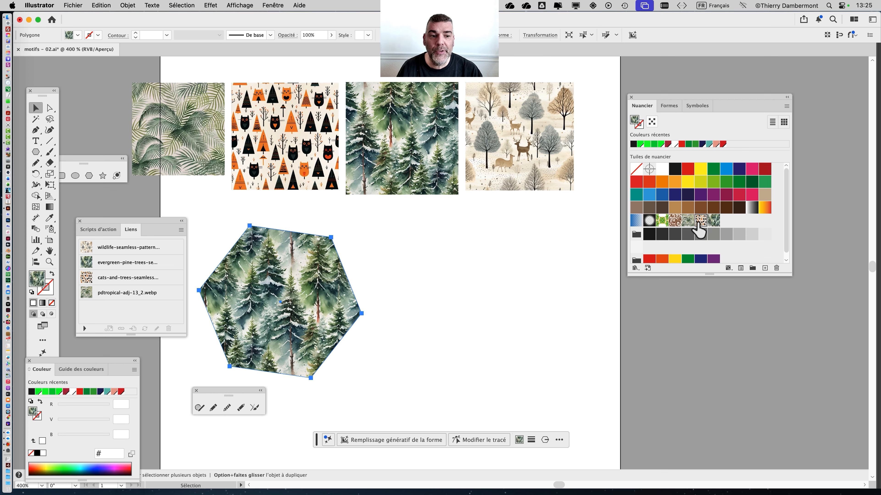
left_click(700, 221)
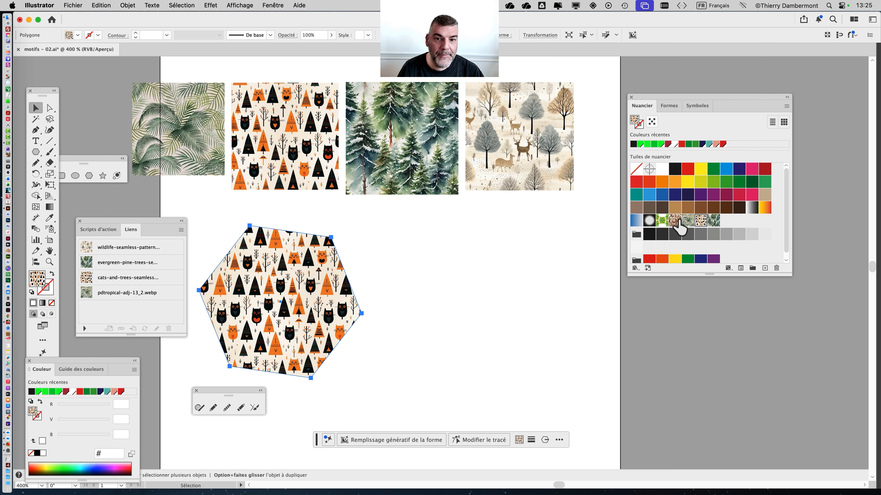
left_click(687, 222)
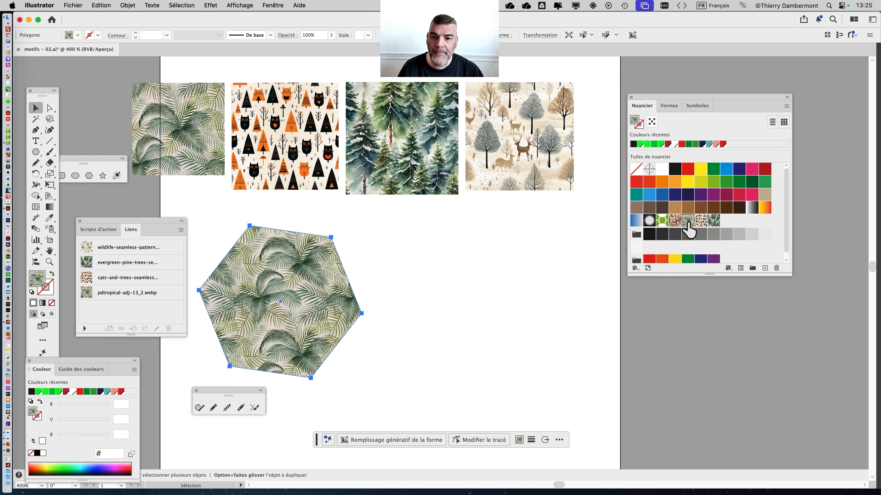
left_click(713, 221)
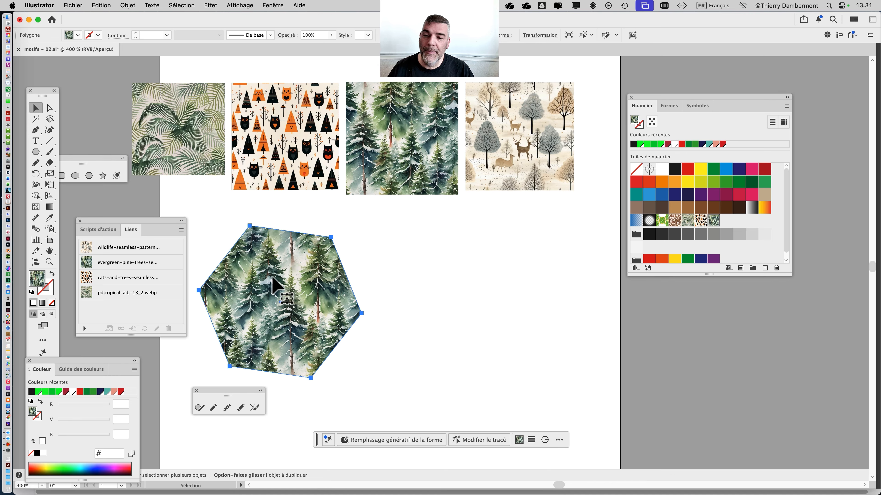
Move the hexagon up slightly, show the Transformation panel and place it beside the hexagon.
left_click_drag(305, 277, 249, 263)
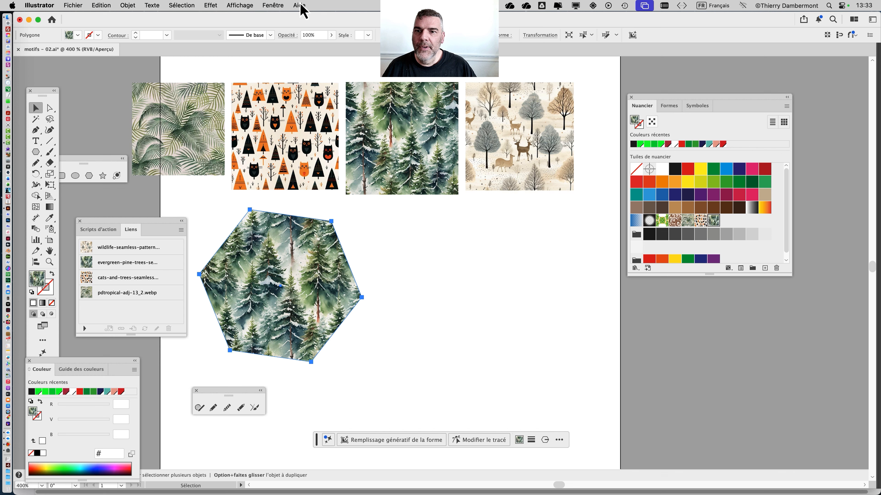
left_click(283, 5)
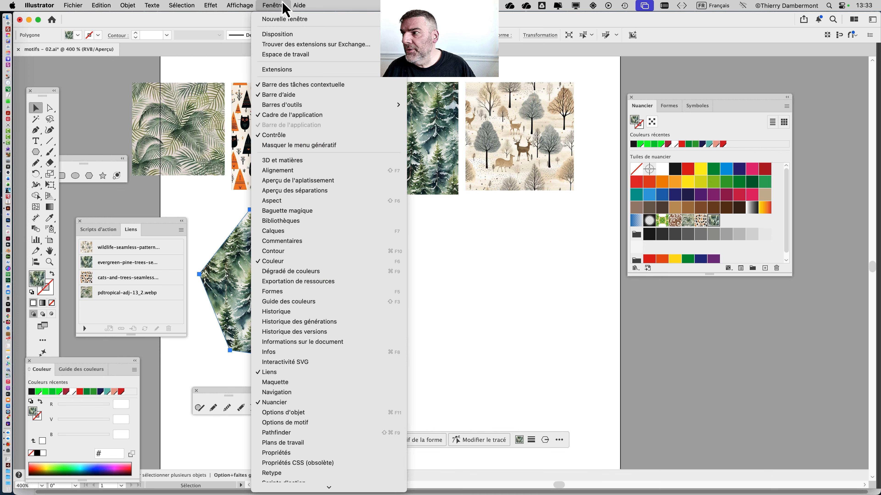
scroll(300, 274, "down", 5)
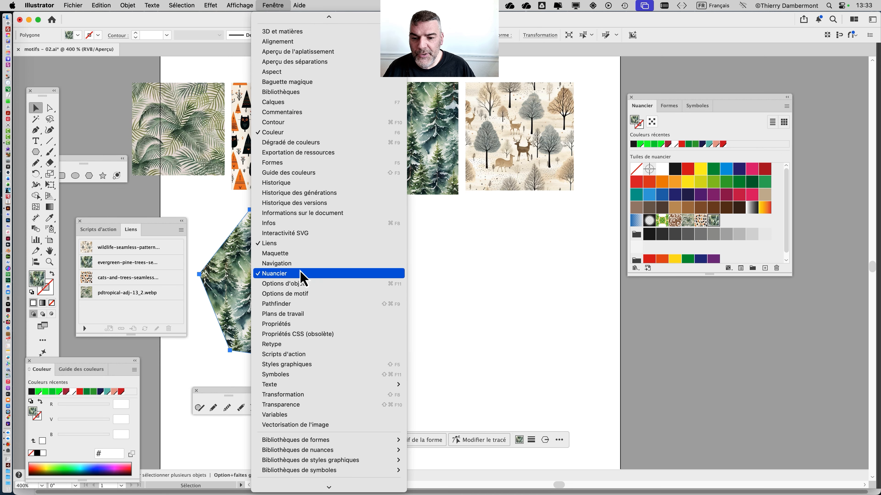
left_click(291, 396)
left_click_drag(112, 314, 477, 211)
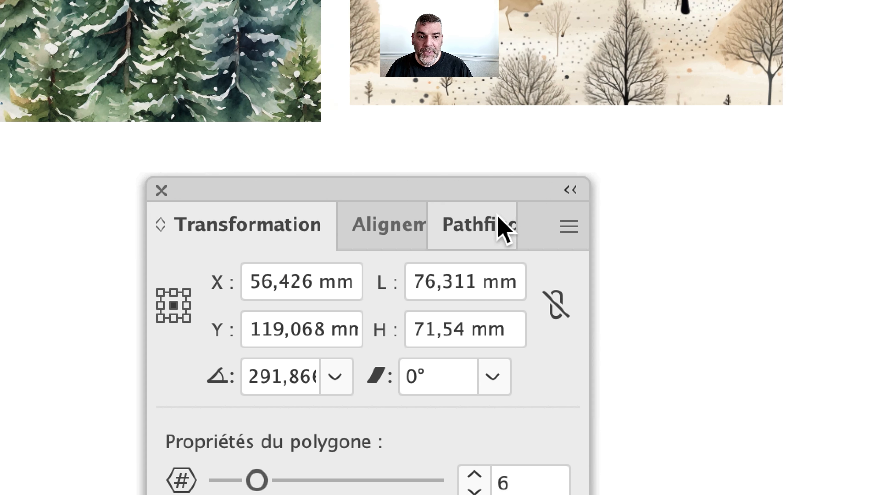
Set the transform mode to Tout transformer, move the hexagon right and back left, and shift the Transformation panel below Nuancier.
left_click(569, 226)
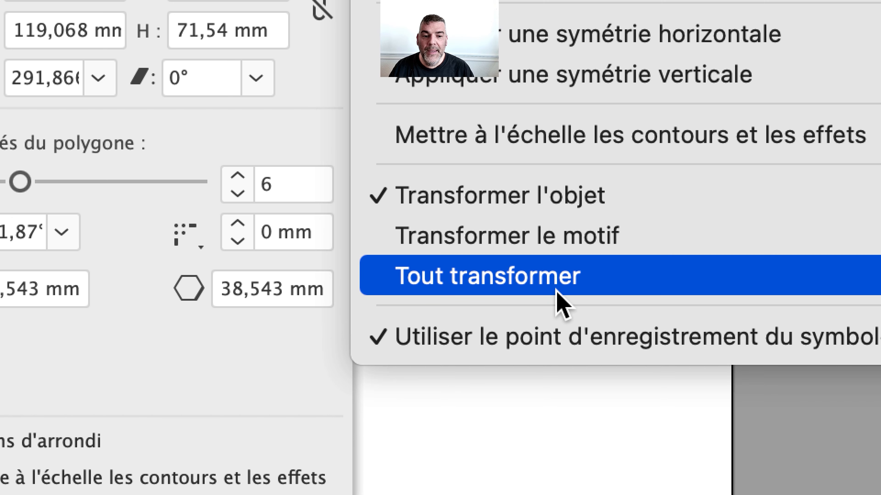
left_click(557, 293)
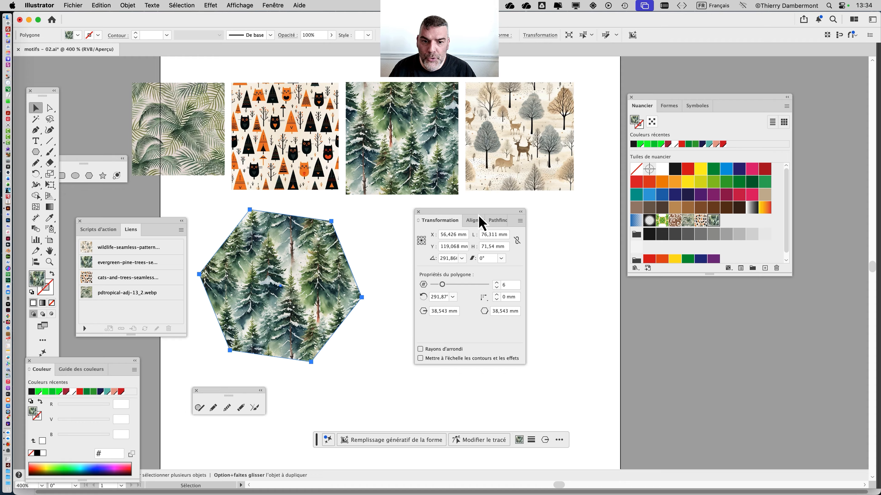
left_click_drag(331, 221, 371, 230)
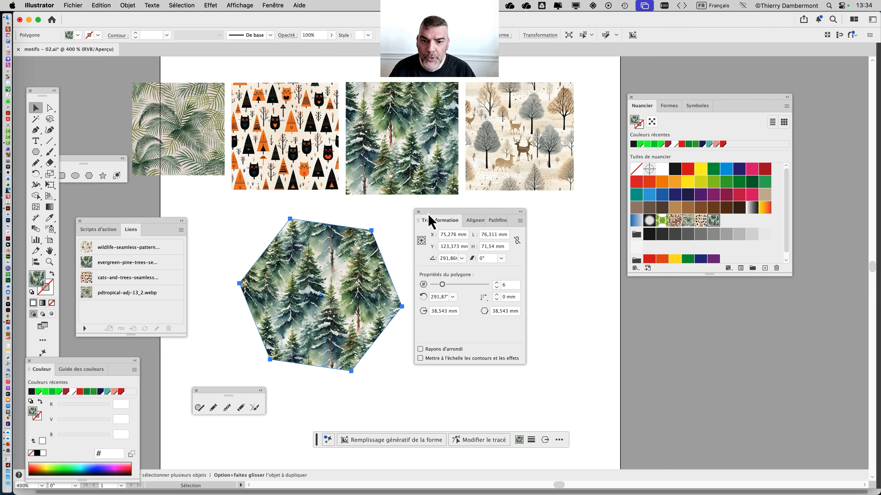
left_click_drag(427, 213, 534, 281)
left_click_drag(349, 278, 289, 278)
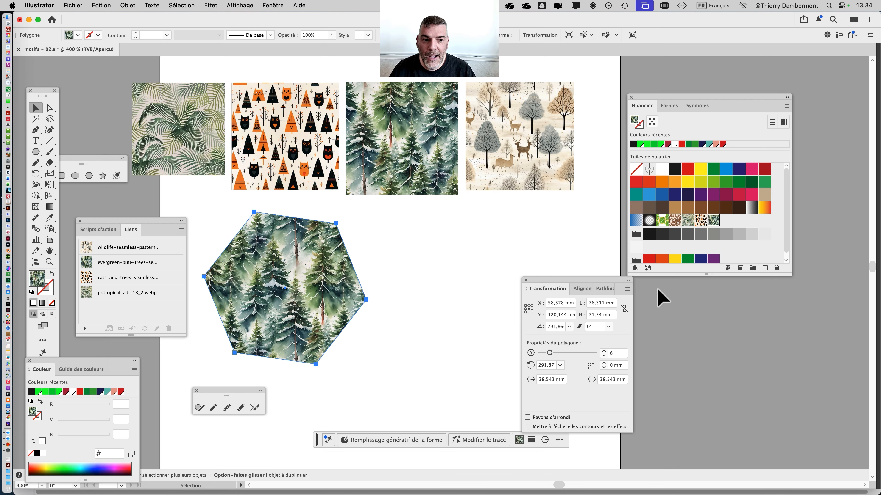
Set the transform mode to Transformer l'objet, move the hexagon slightly to the right, and switch the mode back to Tout transformer.
left_click(627, 289)
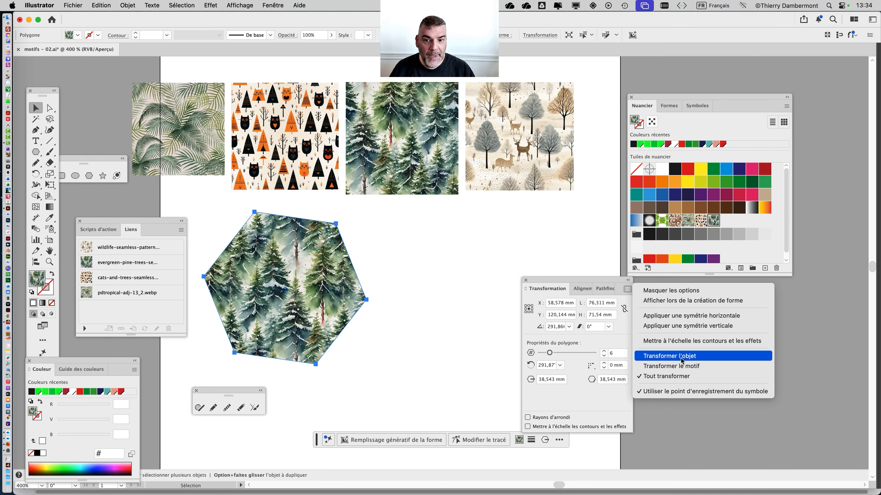
left_click(681, 357)
mouse_move(239, 291)
left_mouse_down()
mouse_move(493, 289)
mouse_move(186, 295)
mouse_move(520, 289)
mouse_move(253, 291)
left_mouse_up()
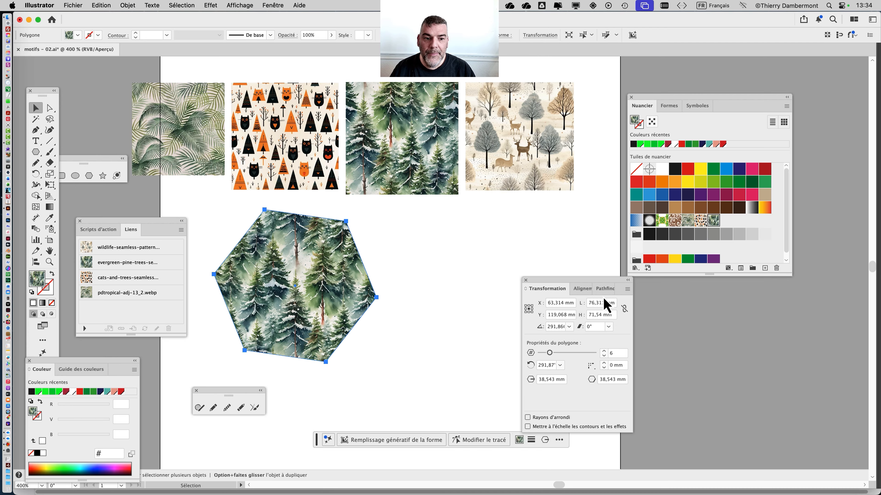
left_click(627, 290)
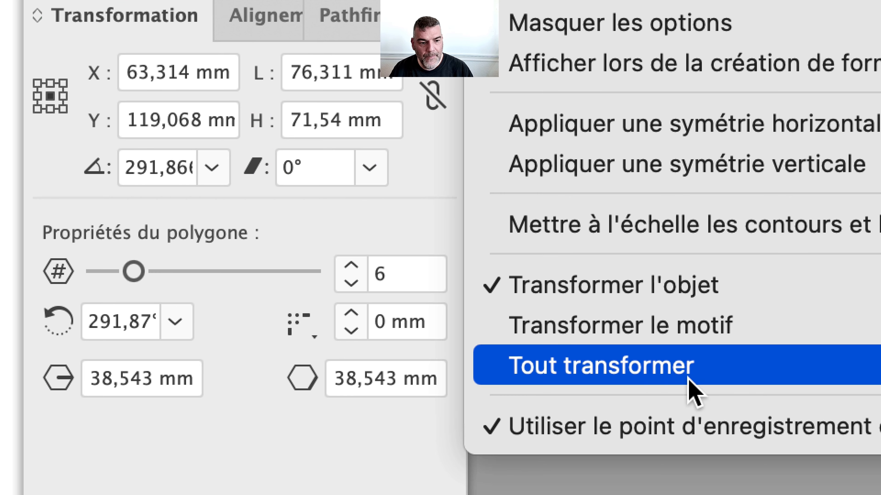
left_click(689, 380)
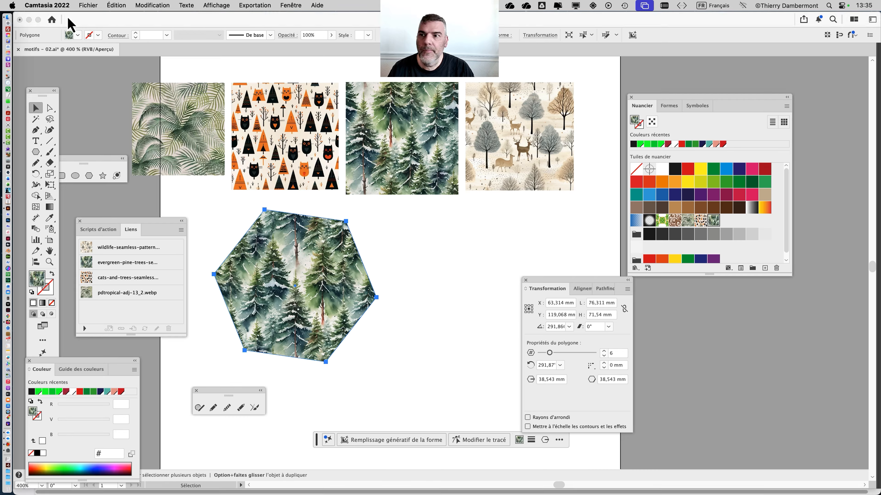
Return to Illustrator and save the document as motifs - 03.ai in the motifs folder.
left_click(69, 25)
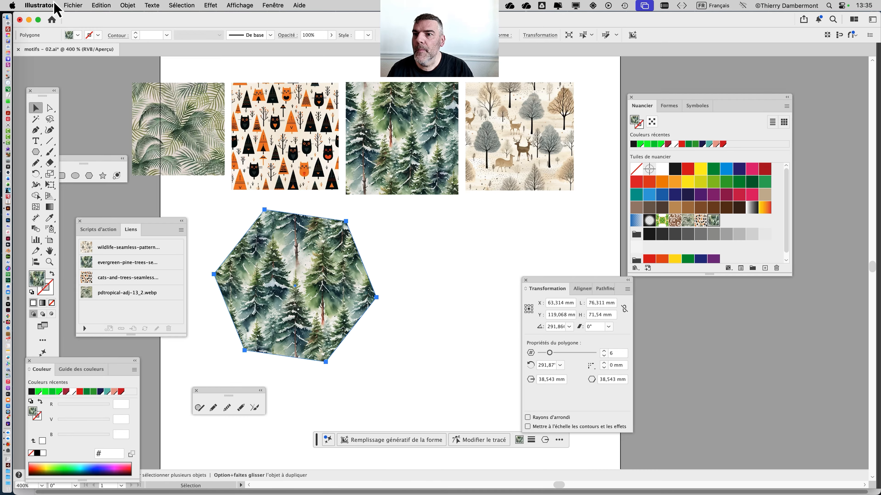
left_click(73, 5)
left_click(90, 104)
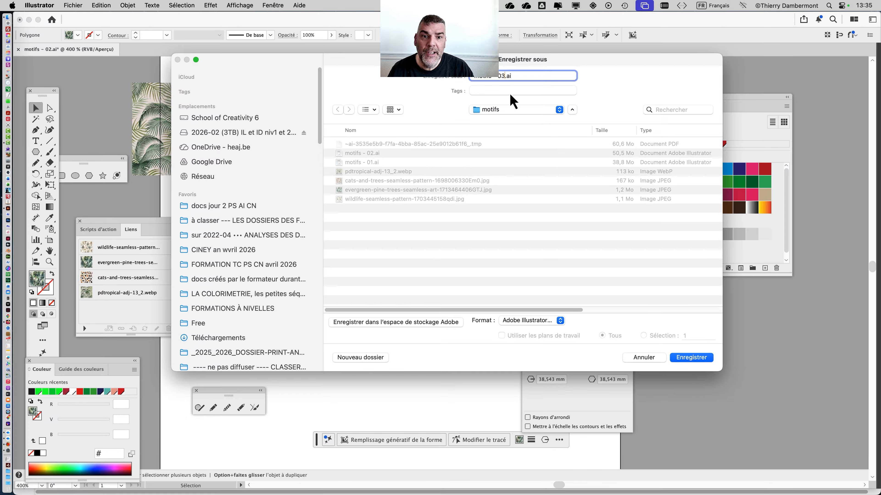
left_click(691, 357)
left_click(585, 362)
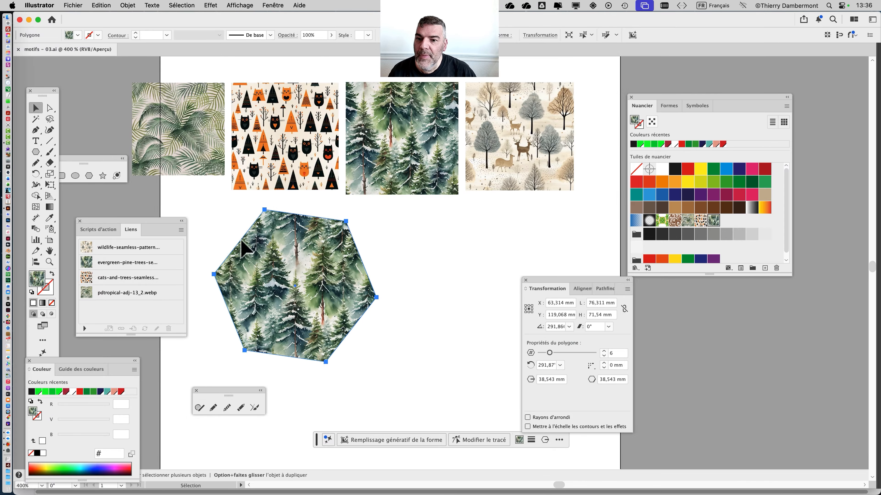
Move the hexagon about 3 mm right and 3 mm down, and place the floating shape tools panel above the palm image.
left_click_drag(292, 241, 275, 247)
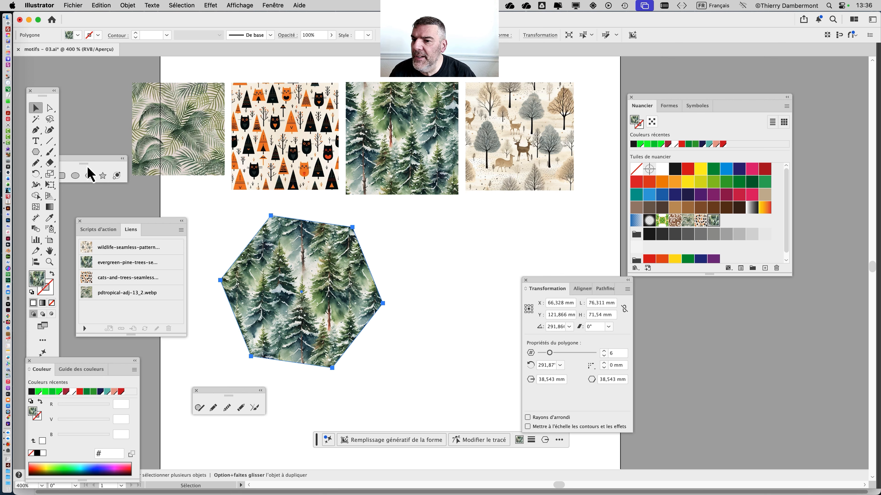
left_click_drag(98, 159, 137, 63)
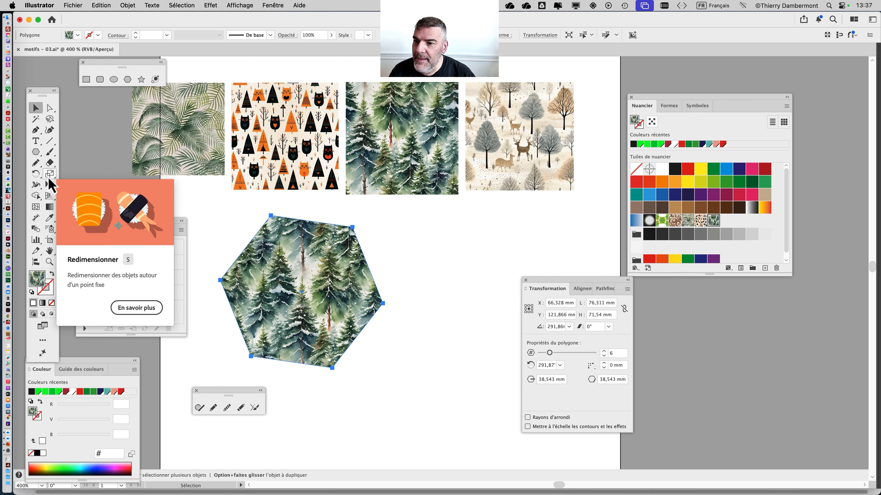
Open the Mise à l'échelle options for the hexagon, move the dialog clear of it, and turn off Transformation d'objets.
double_click(49, 173)
left_click_drag(586, 157, 514, 103)
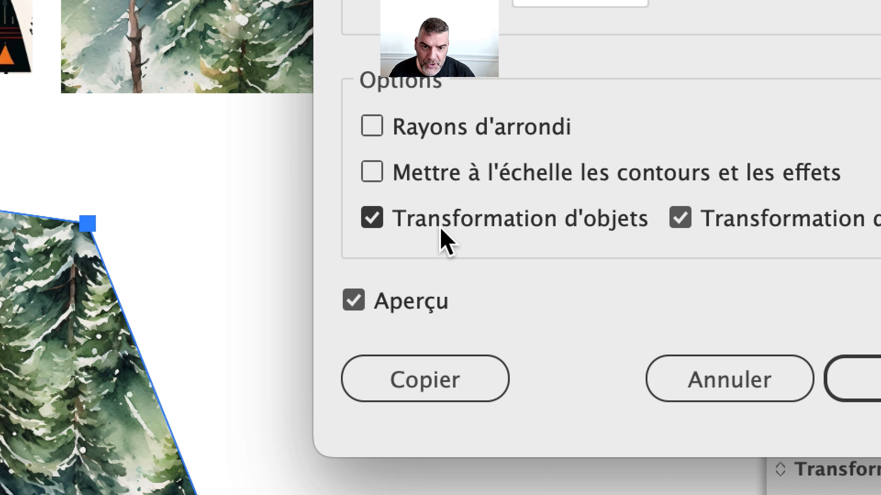
left_click(441, 228)
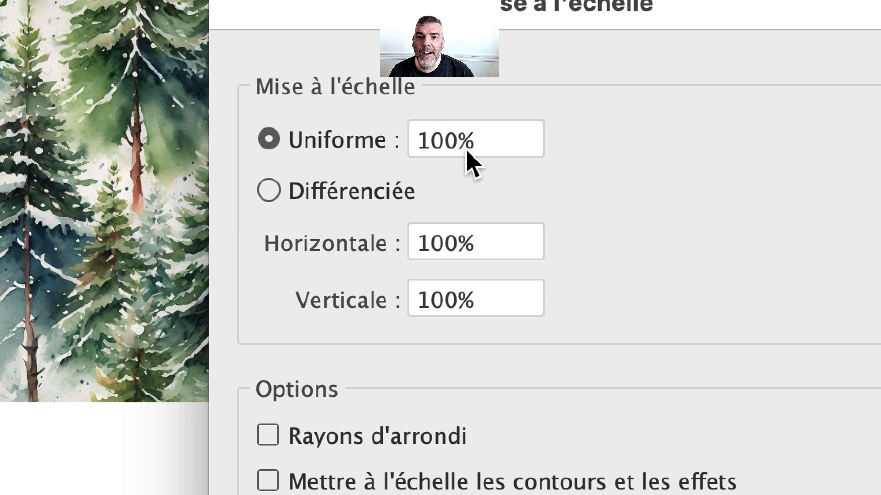
Preview the hexagon's pine tree pattern at uniform scales of 50% and 25%.
left_click(468, 149)
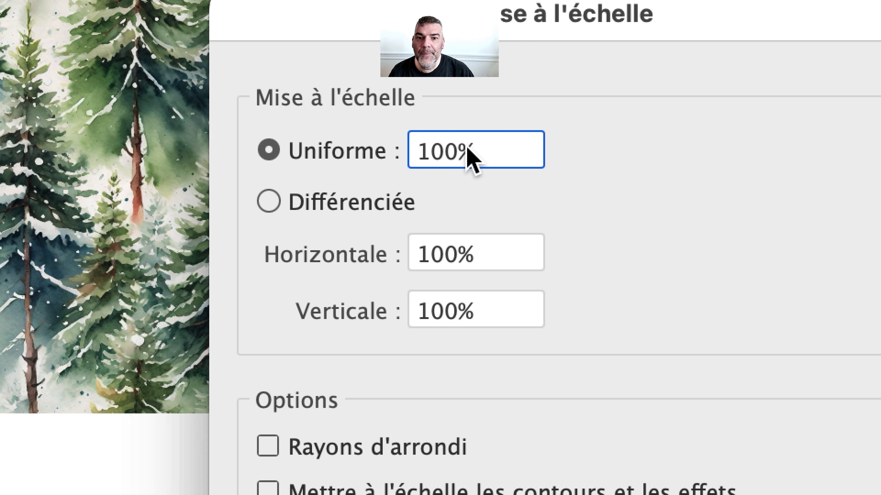
double_click(468, 150)
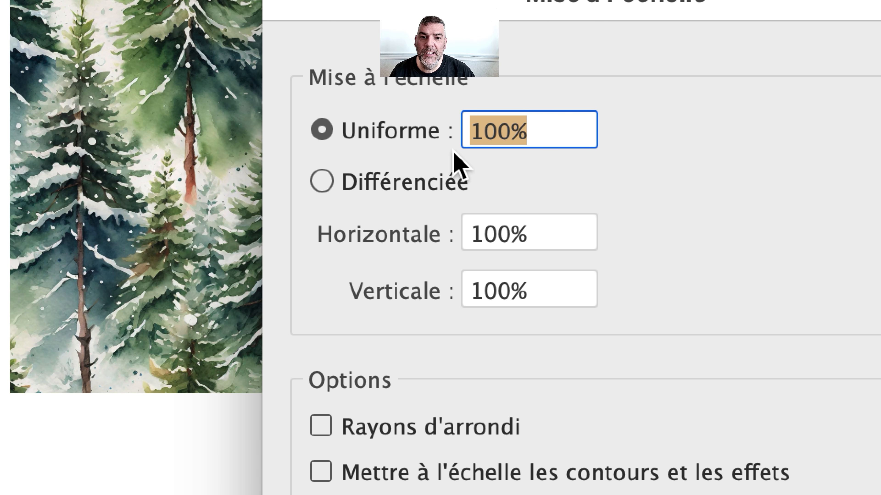
type("50")
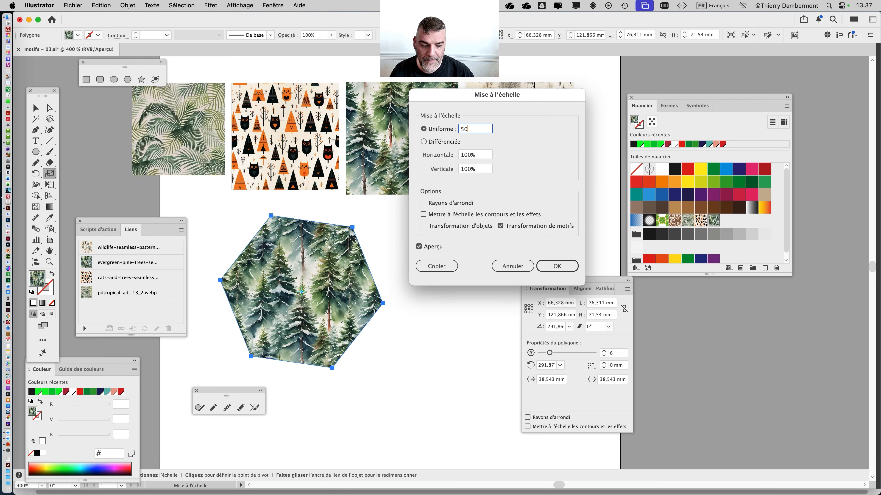
key("Tab")
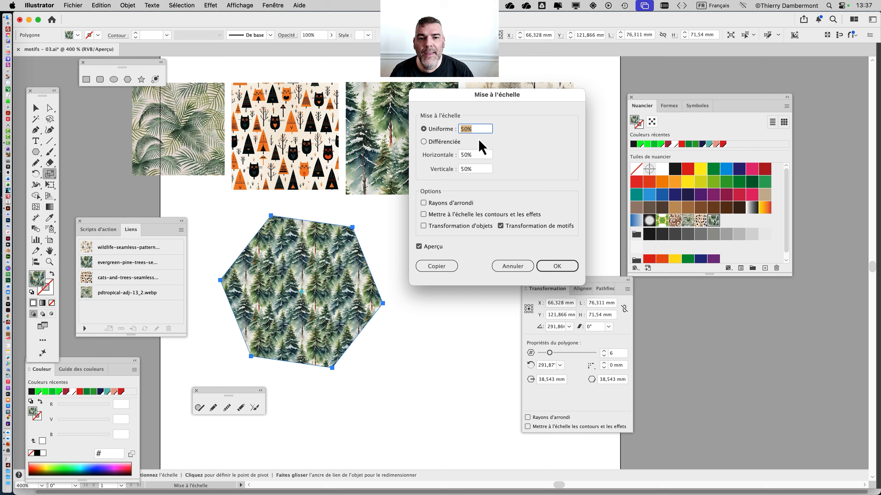
type("25")
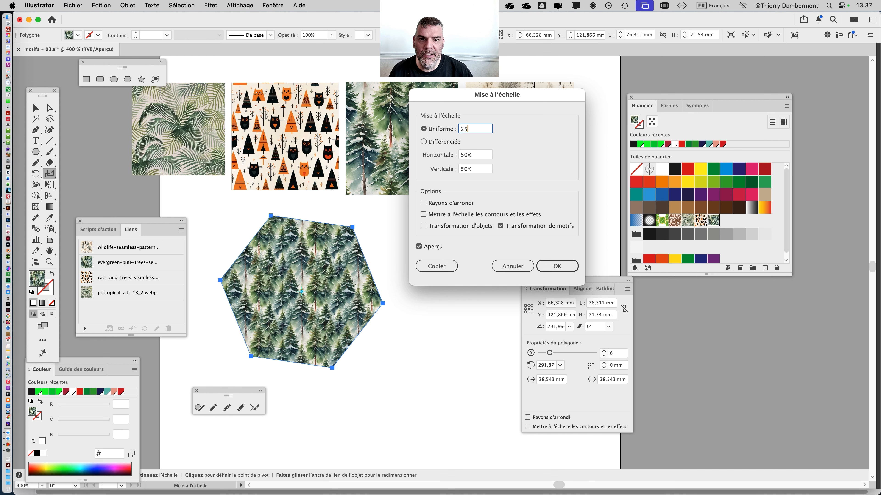
key("Tab")
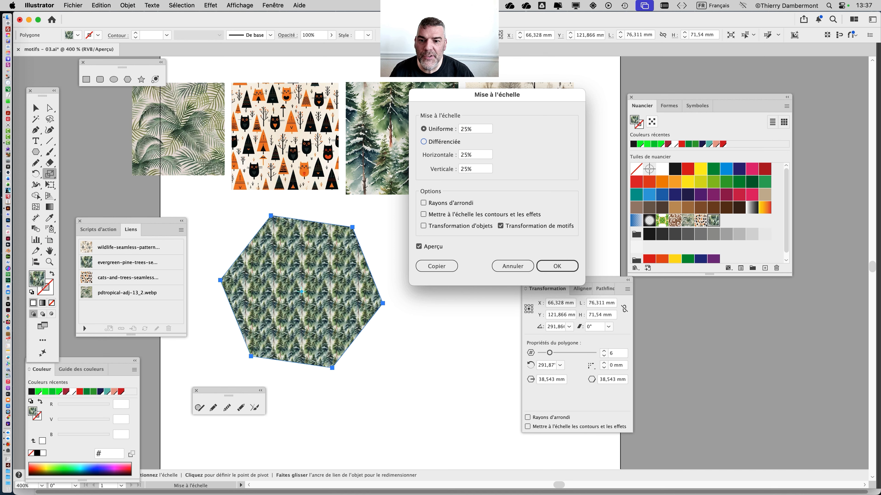
Try a uniform pattern scale of 150%, and set the scale to 40%.
double_click(480, 134)
type("150")
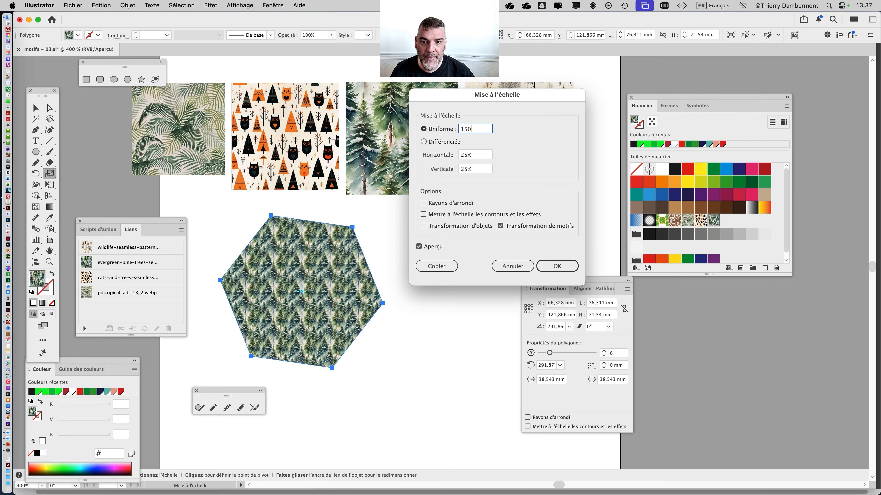
key("Tab")
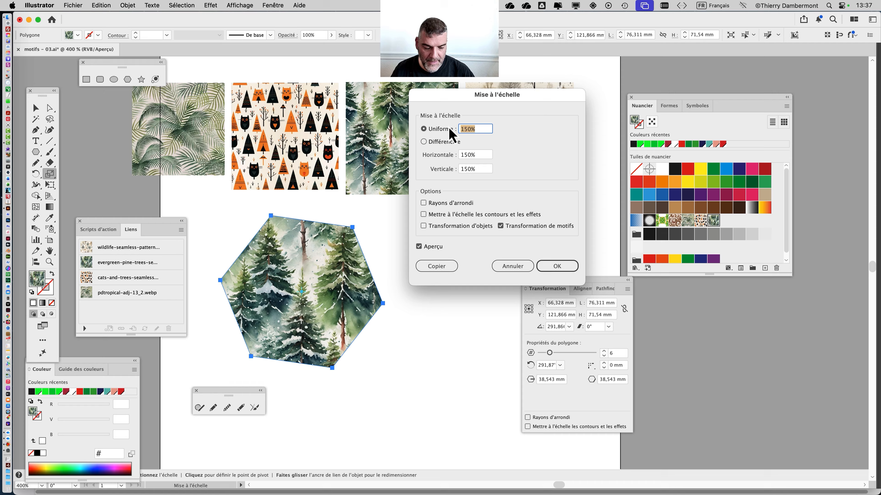
type("40")
key("Tab")
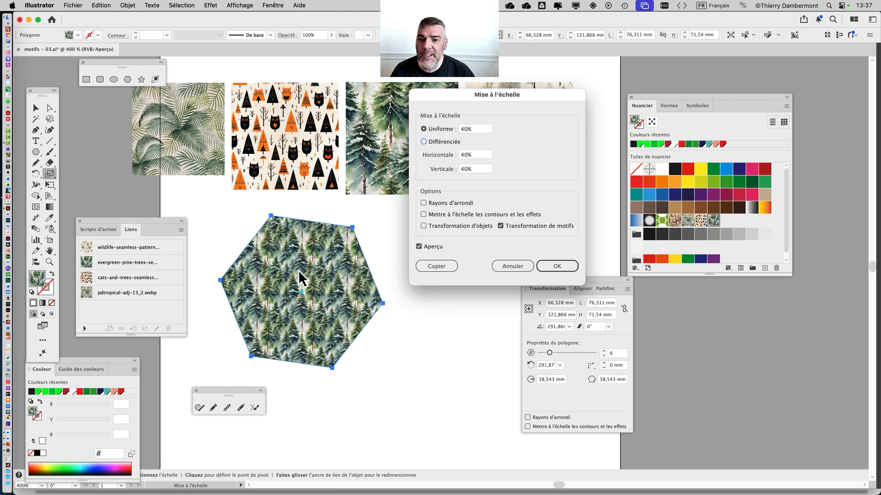